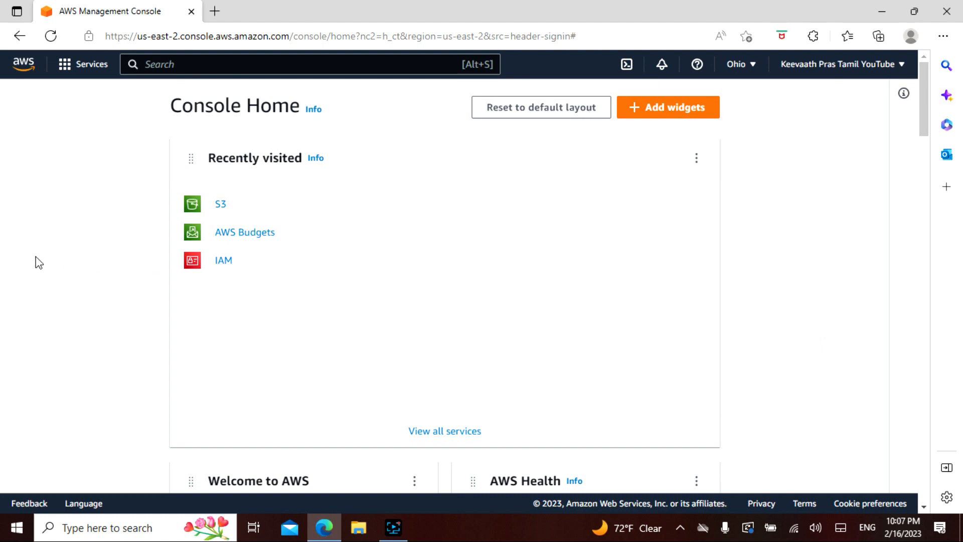
Step: Search the AWS services for EC2 and open the EC2 dashboard
{"action": "left_click", "coordinate": [84, 75]}
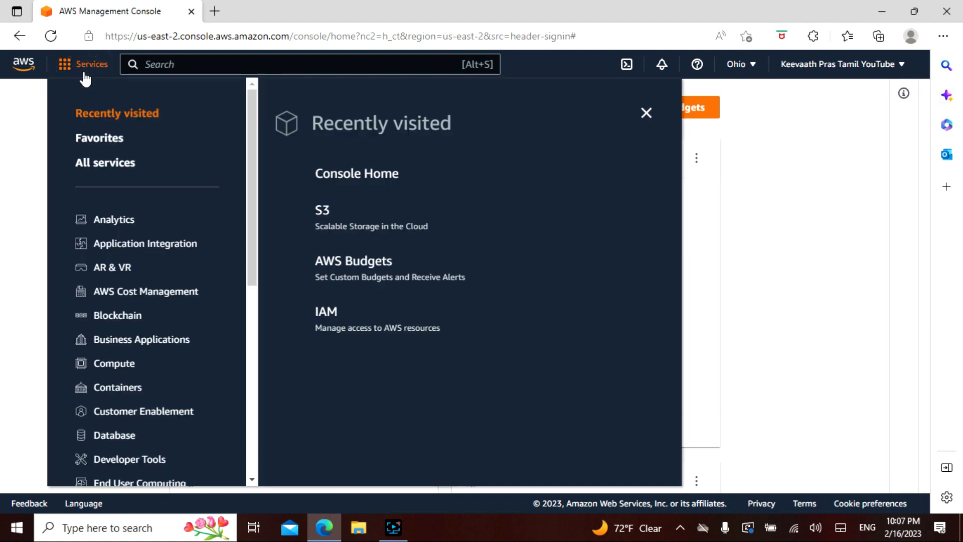
{"action": "left_click", "coordinate": [186, 62]}
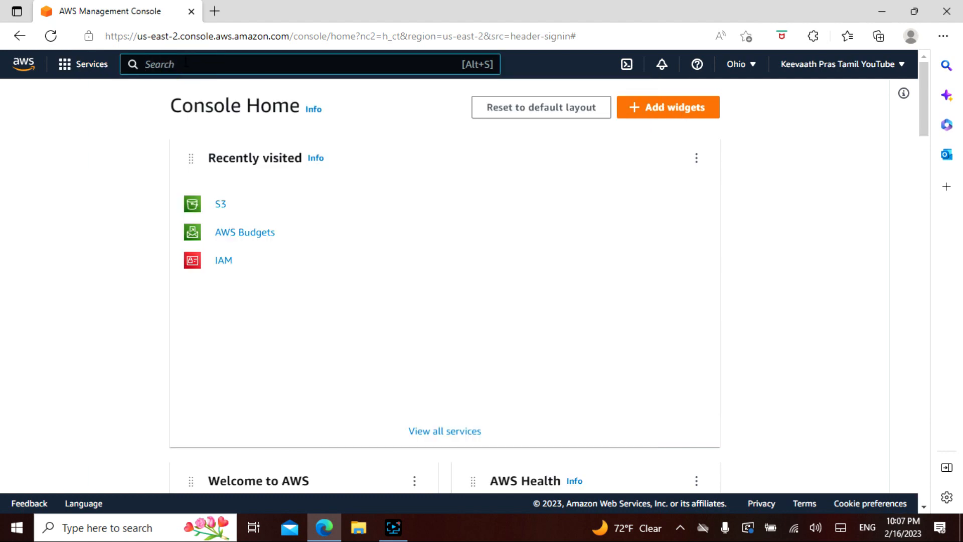
{"action": "type", "text": "EC2"}
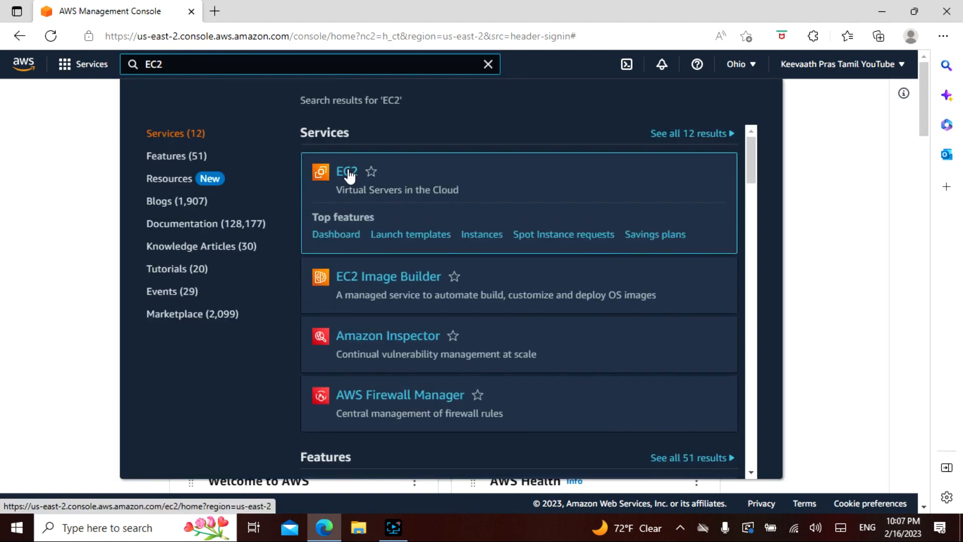
{"action": "left_click", "coordinate": [347, 173]}
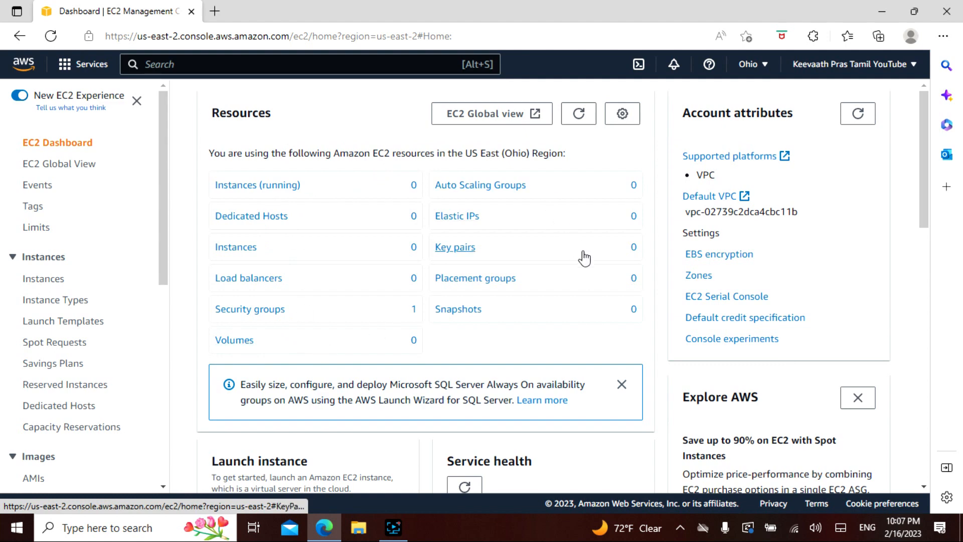
Step: Start launching a new instance from the EC2 dashboard
{"action": "scroll", "coordinate": [584, 259], "scroll_direction": "down", "scroll_amount": 4}
{"action": "left_click", "coordinate": [271, 349]}
{"action": "left_click", "coordinate": [300, 368]}
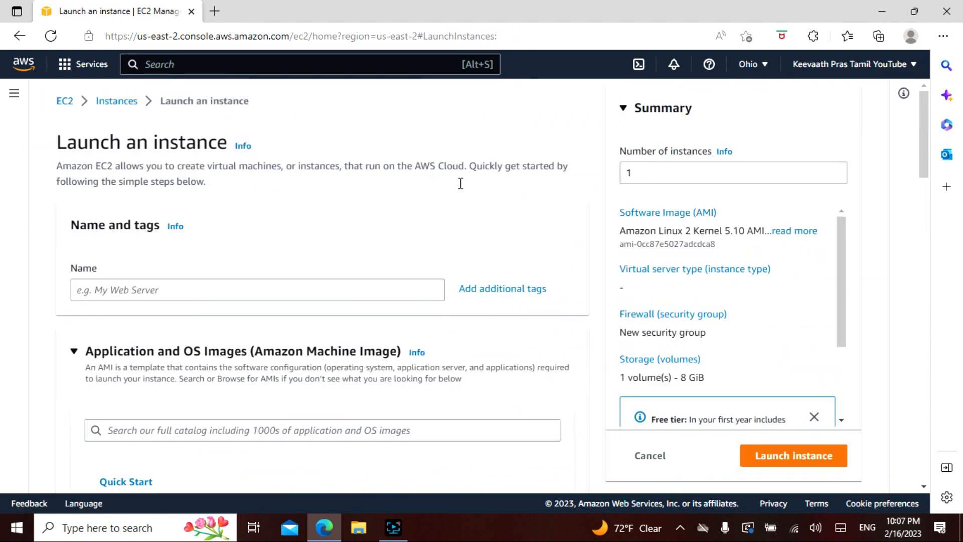
Step: Choose the free-tier t2.micro as the instance type, leaving the Amazon Linux 2 image selected
{"action": "scroll", "coordinate": [458, 190], "scroll_direction": "down", "scroll_amount": 4}
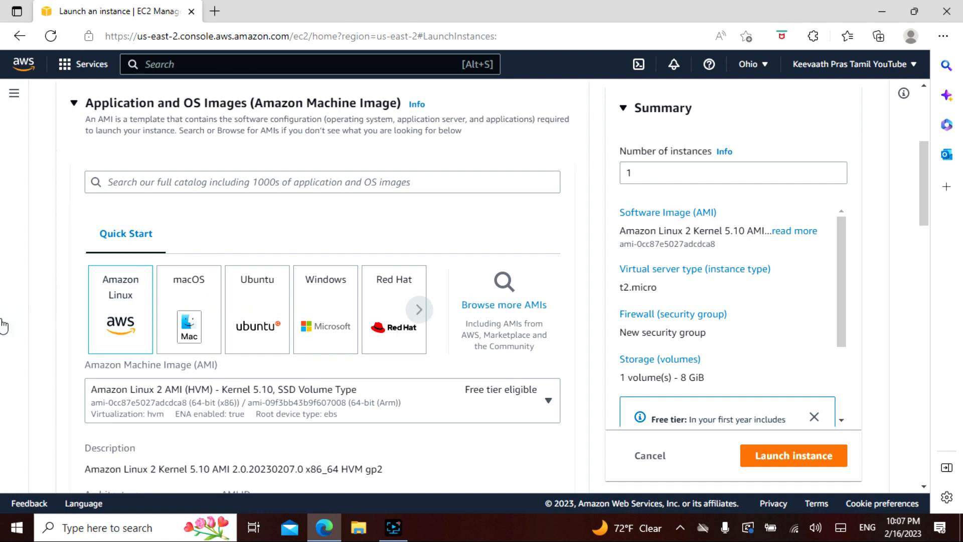
{"action": "scroll", "coordinate": [567, 326], "scroll_direction": "down", "scroll_amount": 3}
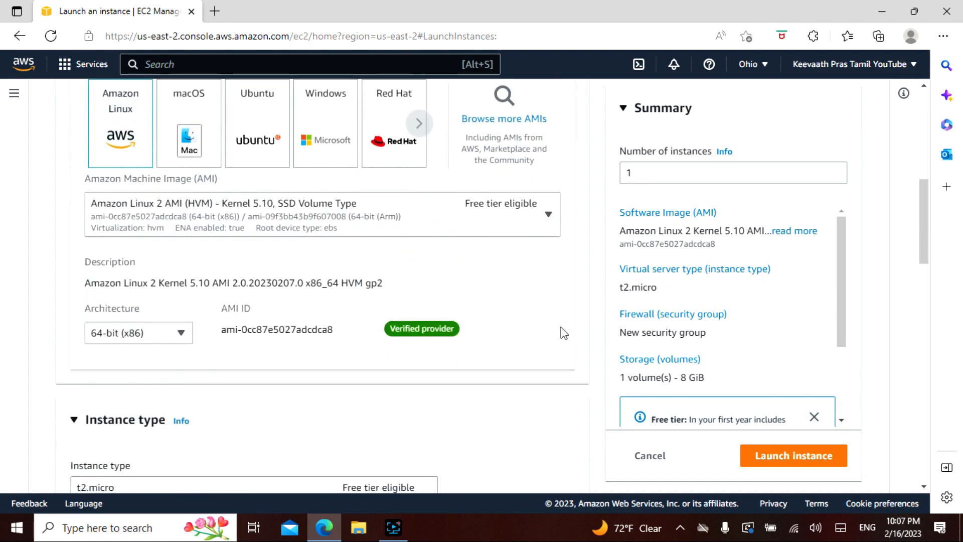
{"action": "scroll", "coordinate": [557, 333], "scroll_direction": "down", "scroll_amount": 1}
{"action": "scroll", "coordinate": [549, 336], "scroll_direction": "down", "scroll_amount": 2}
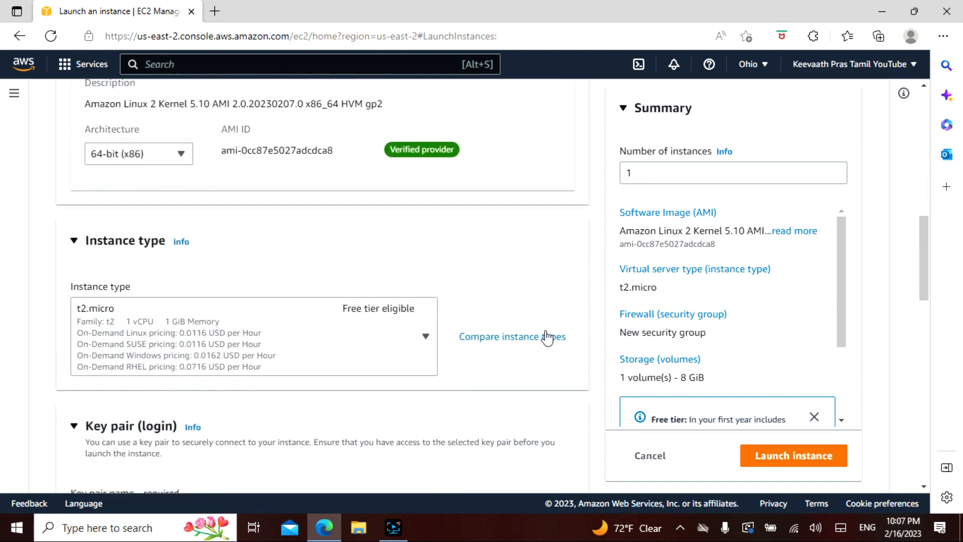
{"action": "left_click", "coordinate": [104, 333]}
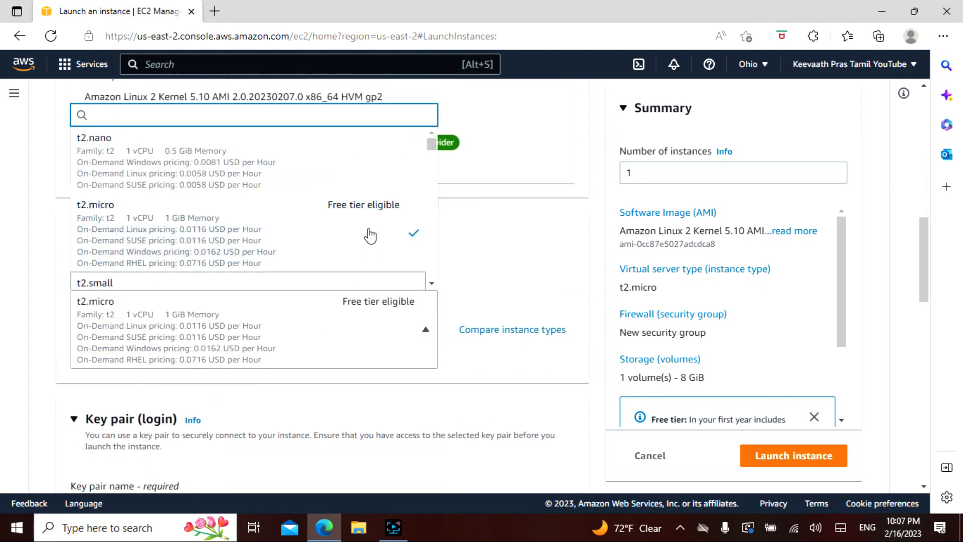
{"action": "left_click", "coordinate": [333, 240]}
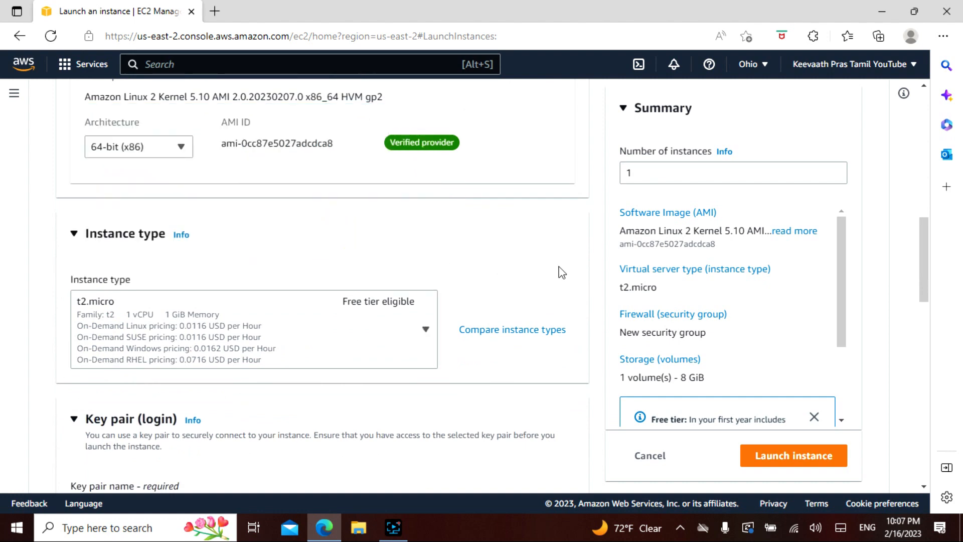
Step: Create a key pair named Prastamil with RSA type and .pem private key format for the instance login
{"action": "scroll", "coordinate": [557, 273], "scroll_direction": "down", "scroll_amount": 3}
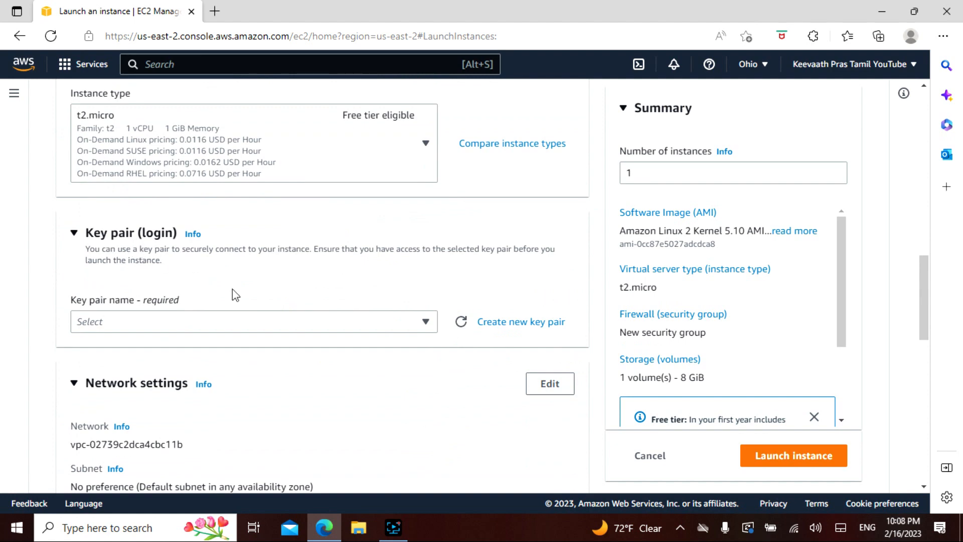
{"action": "left_click", "coordinate": [424, 322]}
{"action": "left_click", "coordinate": [421, 321]}
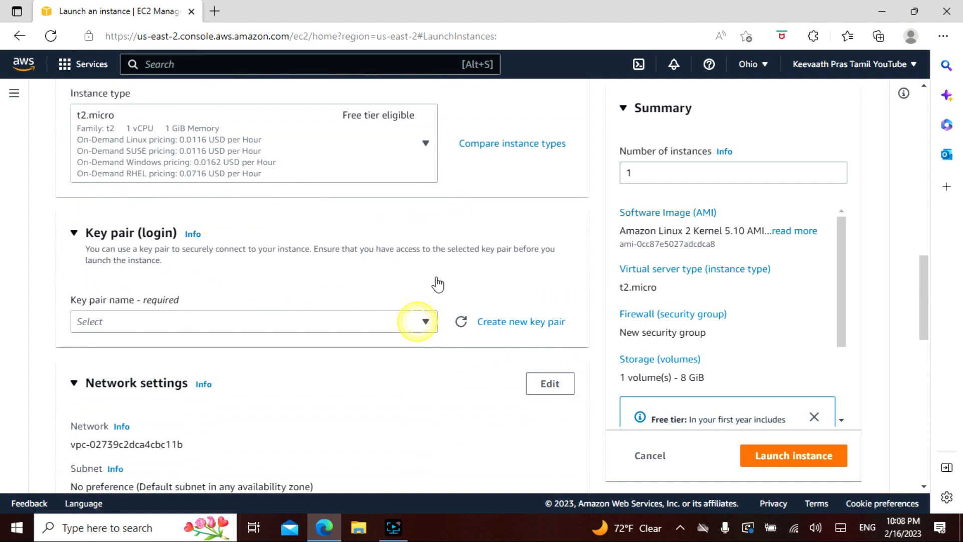
{"action": "left_click", "coordinate": [527, 330]}
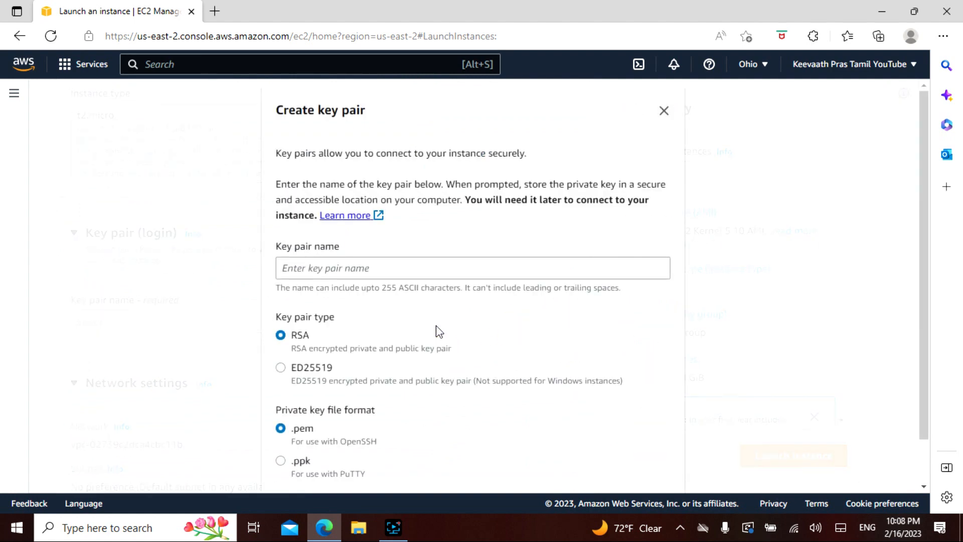
{"action": "scroll", "coordinate": [503, 296], "scroll_direction": "down", "scroll_amount": 1}
{"action": "left_click", "coordinate": [345, 221]}
{"action": "type", "text": "Pr"}
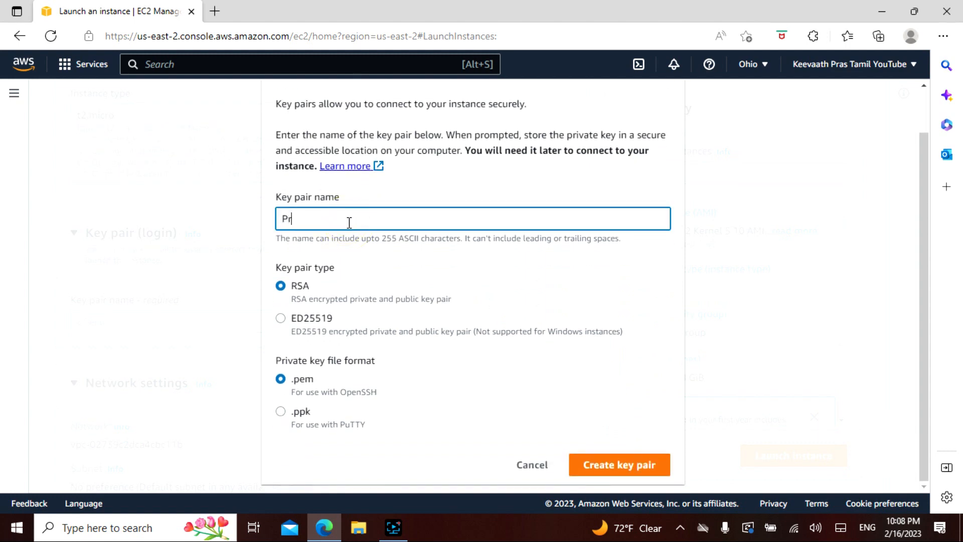
{"action": "type", "text": "astamil"}
{"action": "left_click", "coordinate": [646, 373]}
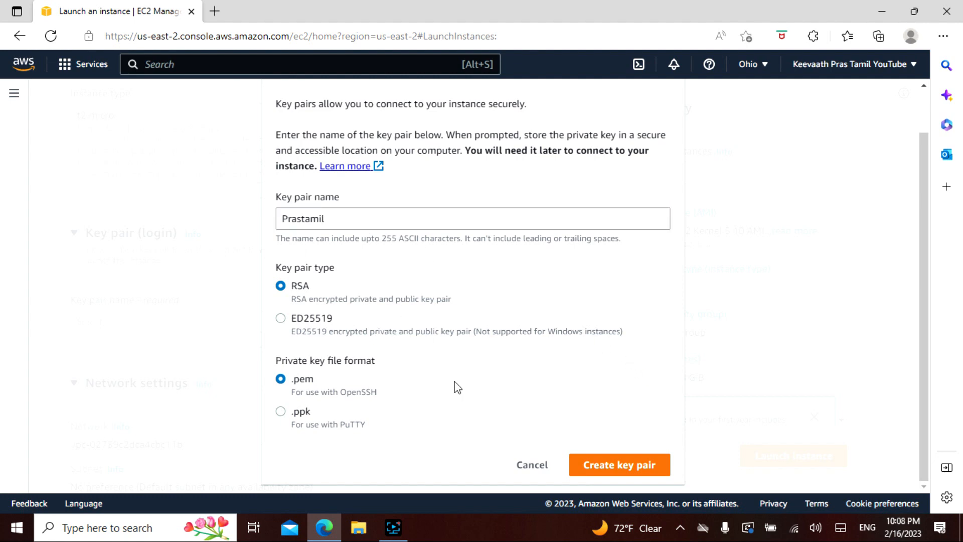
{"action": "left_click", "coordinate": [621, 464]}
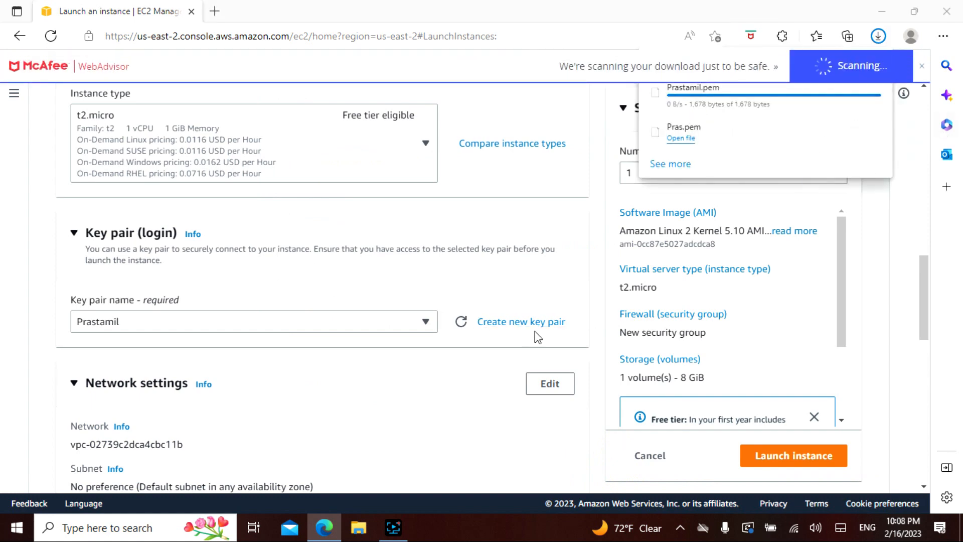
{"action": "left_click", "coordinate": [521, 321]}
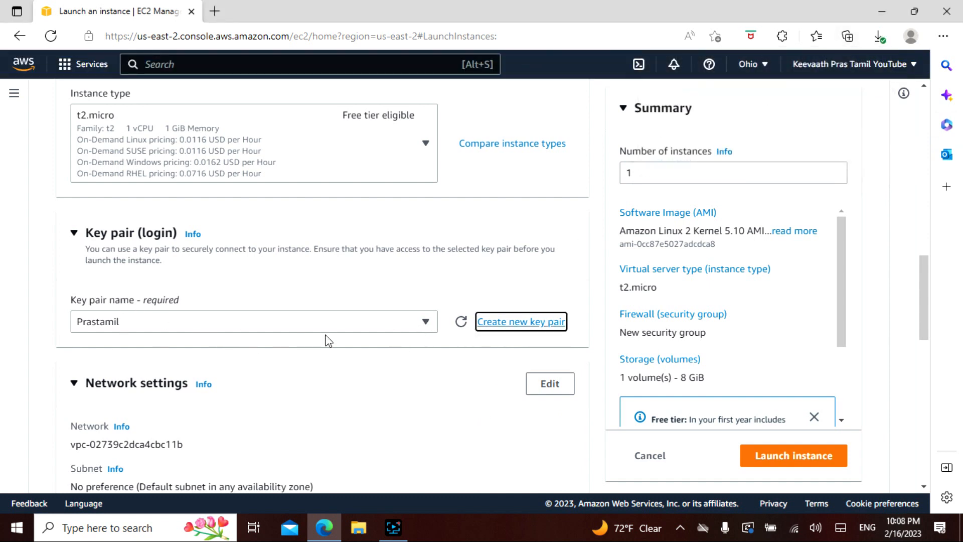
Step: Switch the console region from Ohio to N. Virginia (us-east-1)
{"action": "scroll", "coordinate": [328, 341], "scroll_direction": "down", "scroll_amount": 3}
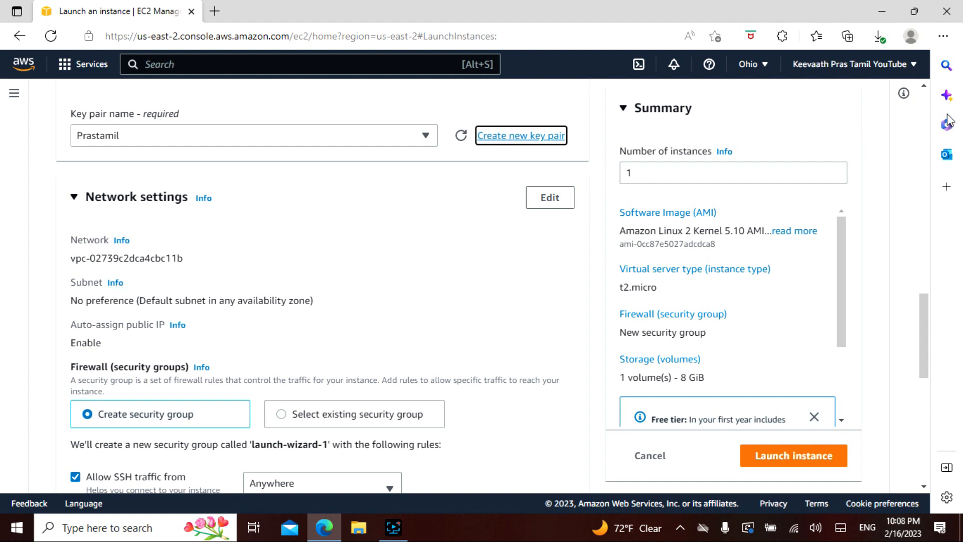
{"action": "left_click", "coordinate": [765, 65]}
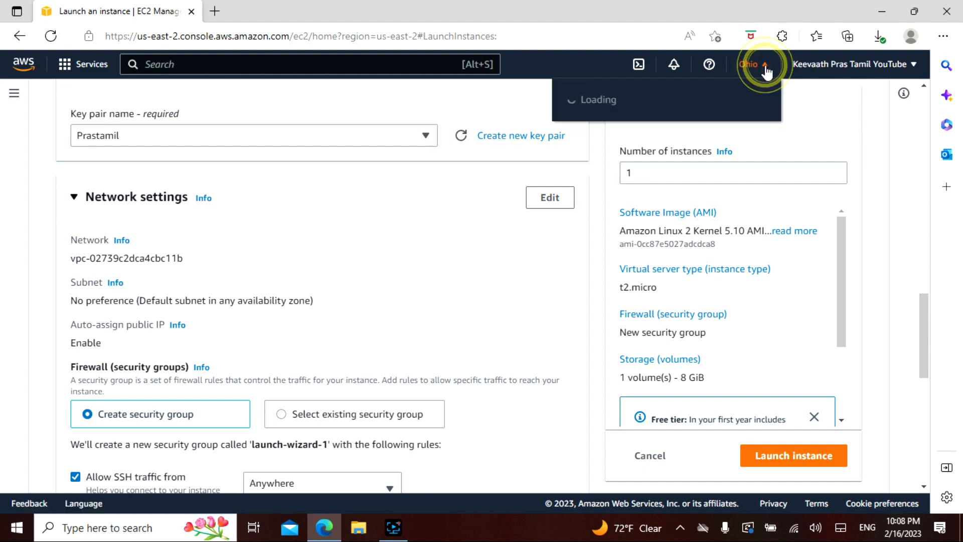
{"action": "left_click", "coordinate": [648, 99]}
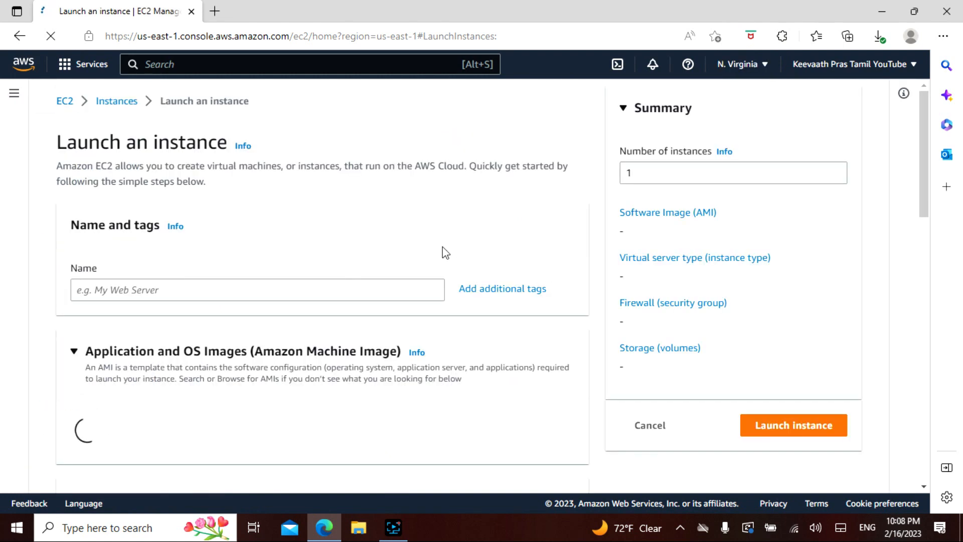
Step: Create a key pair named PrasTamil with RSA type and .pem format for the instance in the N. Virginia region
{"action": "scroll", "coordinate": [449, 275], "scroll_direction": "down", "scroll_amount": 7}
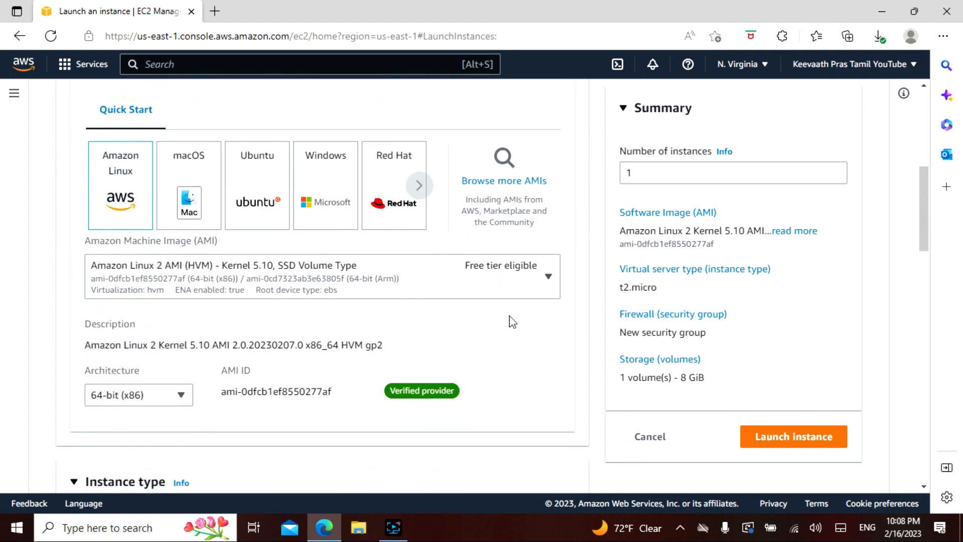
{"action": "scroll", "coordinate": [510, 324], "scroll_direction": "down", "scroll_amount": 2}
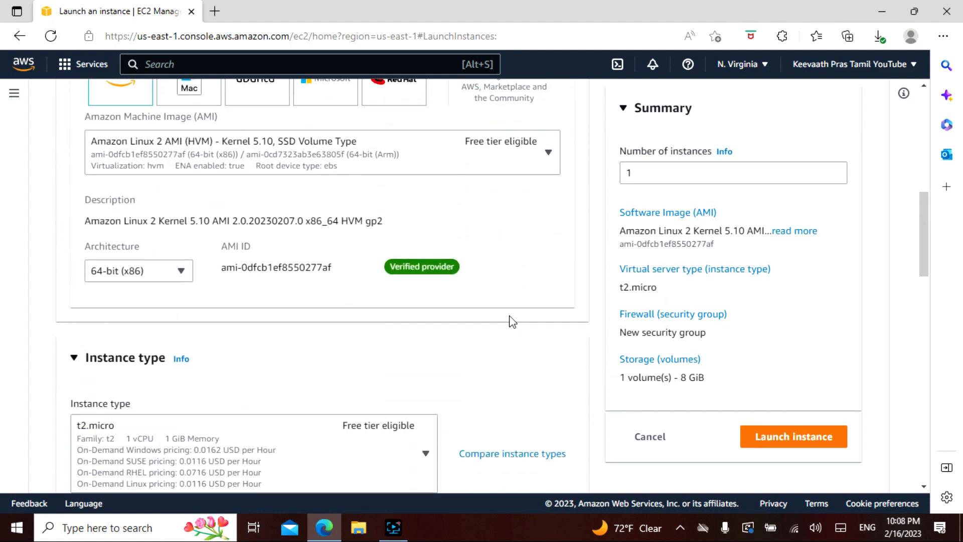
{"action": "scroll", "coordinate": [231, 220], "scroll_direction": "down", "scroll_amount": 2}
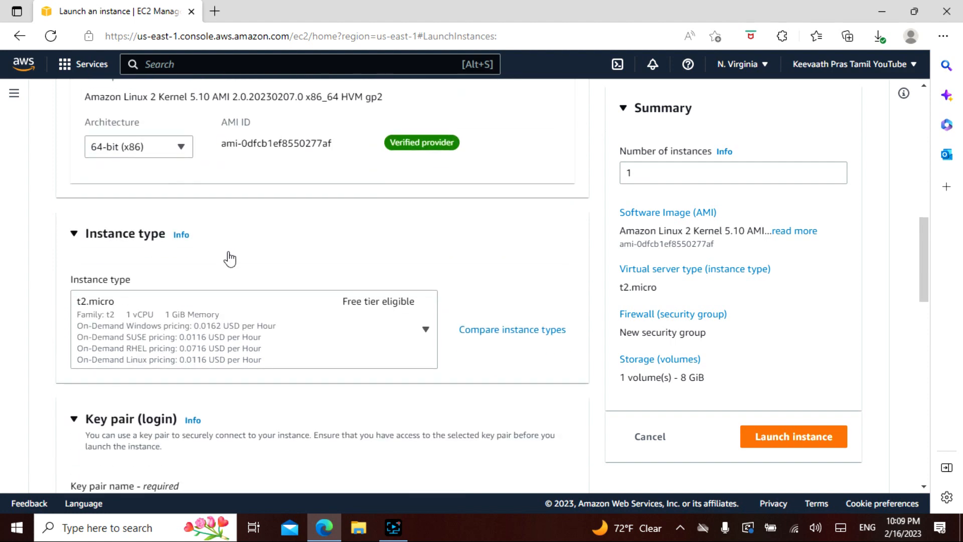
{"action": "scroll", "coordinate": [228, 261], "scroll_direction": "down", "scroll_amount": 3}
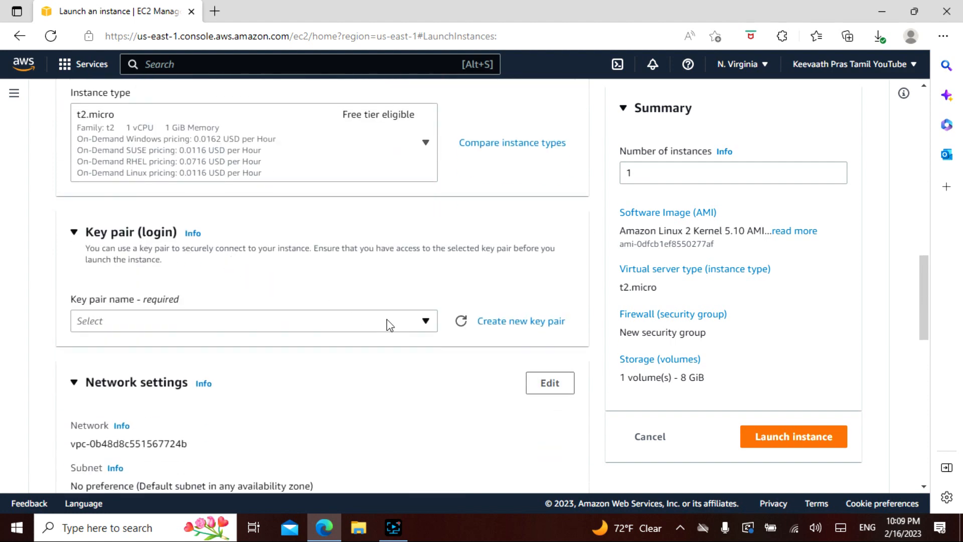
{"action": "left_click", "coordinate": [389, 324]}
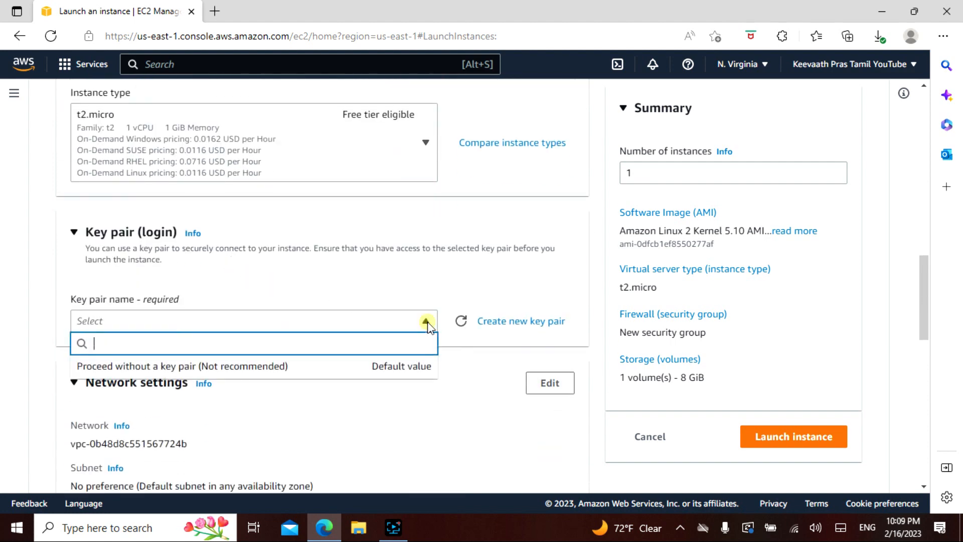
{"action": "left_click", "coordinate": [413, 289]}
{"action": "left_click", "coordinate": [517, 322]}
{"action": "left_click", "coordinate": [409, 267]}
{"action": "type", "text": "PrasTamil"}
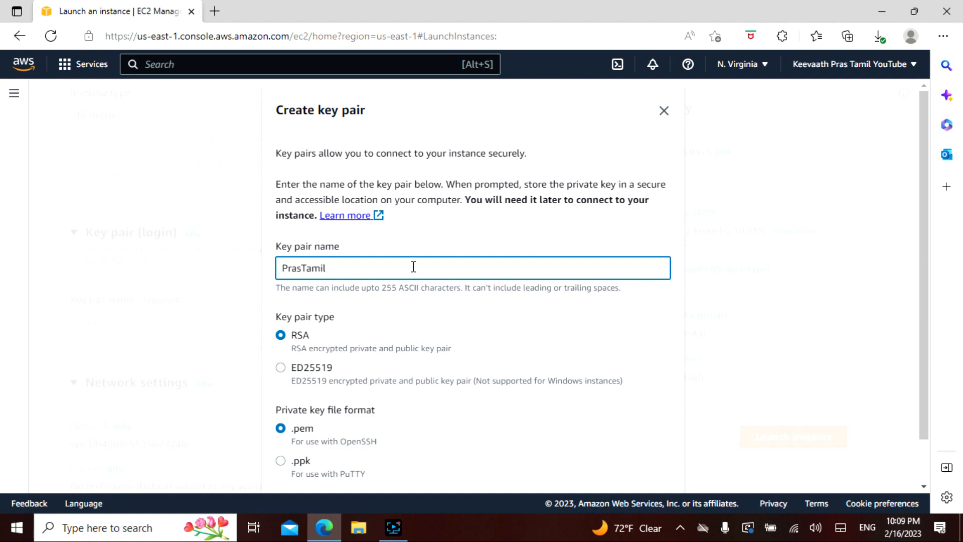
{"action": "left_click", "coordinate": [494, 242]}
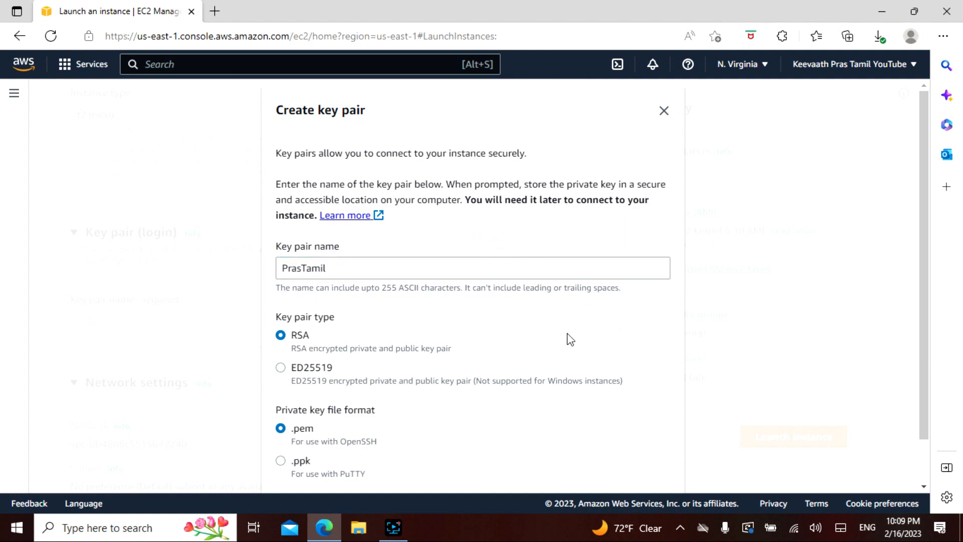
{"action": "scroll", "coordinate": [567, 339], "scroll_direction": "down", "scroll_amount": 1}
{"action": "left_click", "coordinate": [625, 464]}
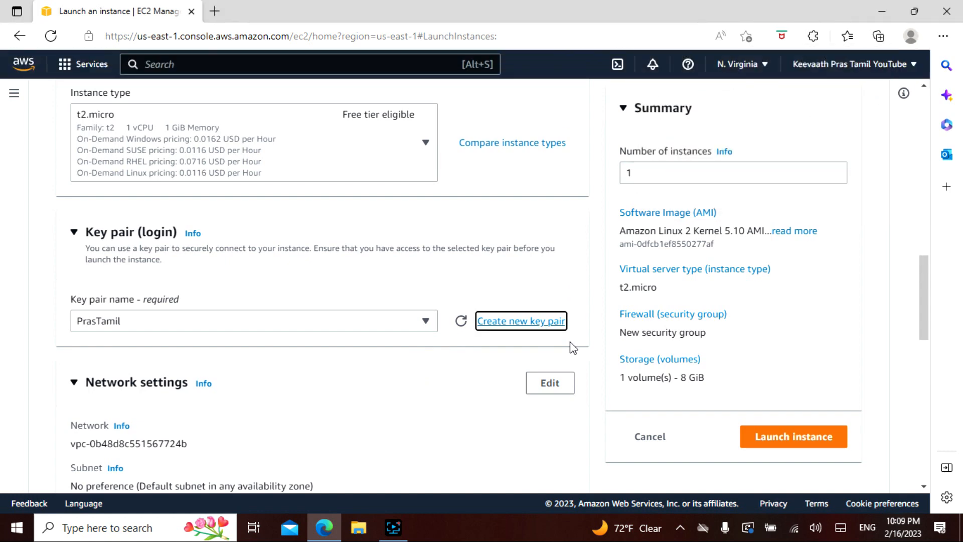
Step: Allow HTTPS and HTTP traffic from the internet in the new security group, keeping SSH traffic allowed from Anywhere
{"action": "scroll", "coordinate": [420, 374], "scroll_direction": "down", "scroll_amount": 4}
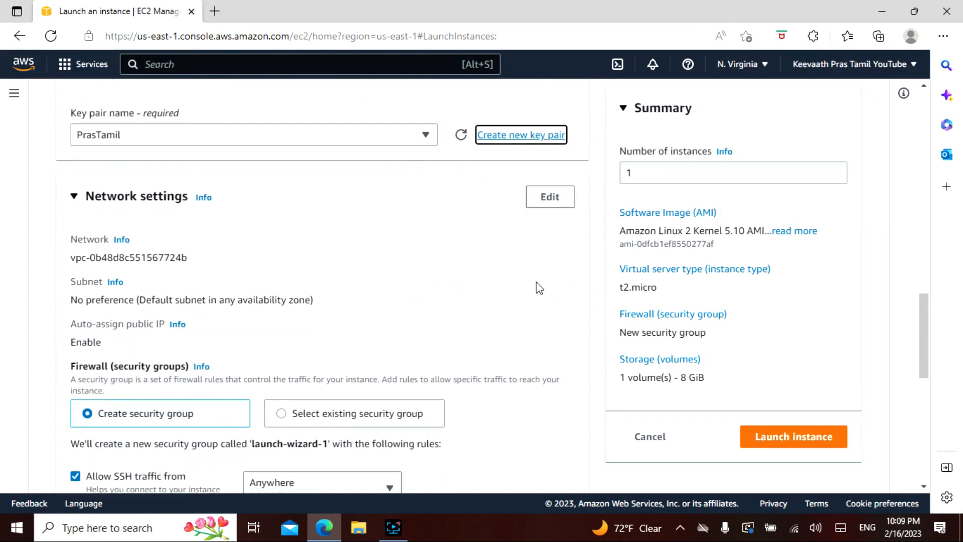
{"action": "scroll", "coordinate": [421, 257], "scroll_direction": "down", "scroll_amount": 2}
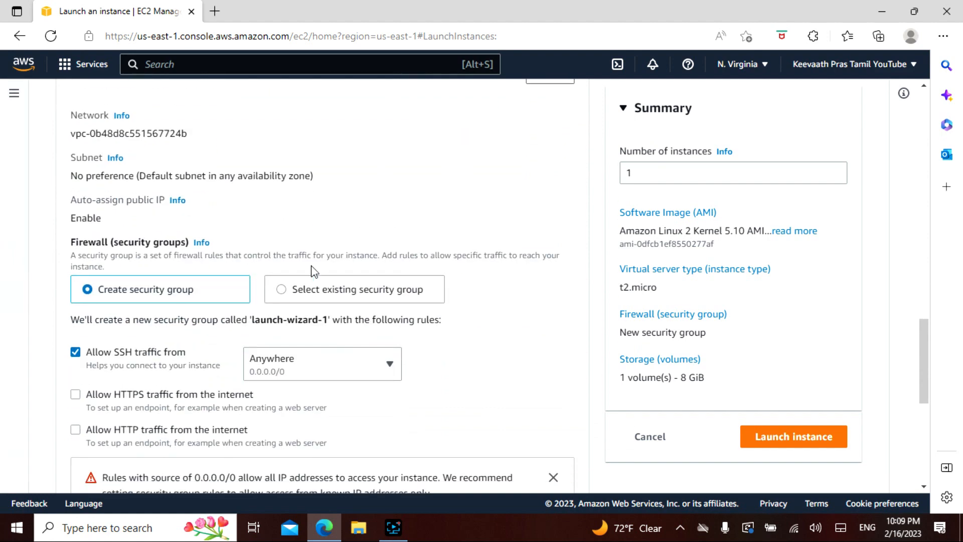
{"action": "scroll", "coordinate": [511, 292], "scroll_direction": "down", "scroll_amount": 1}
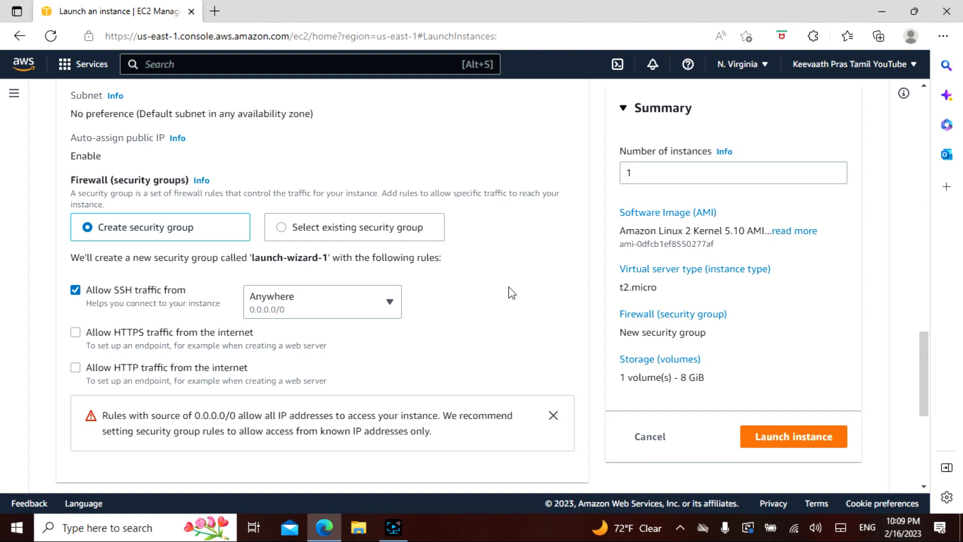
{"action": "scroll", "coordinate": [460, 275], "scroll_direction": "down", "scroll_amount": 1}
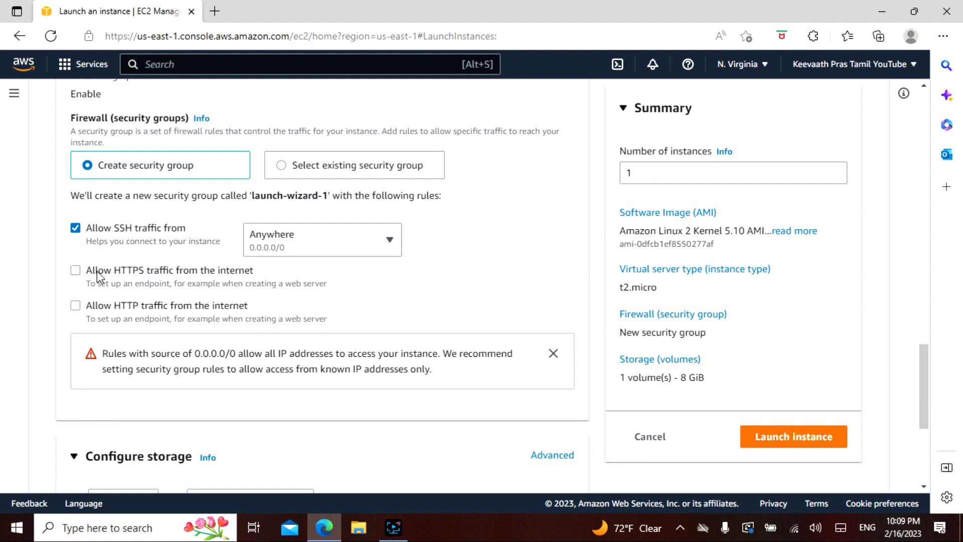
{"action": "left_click", "coordinate": [75, 270]}
{"action": "left_click", "coordinate": [76, 305]}
{"action": "left_click", "coordinate": [379, 249]}
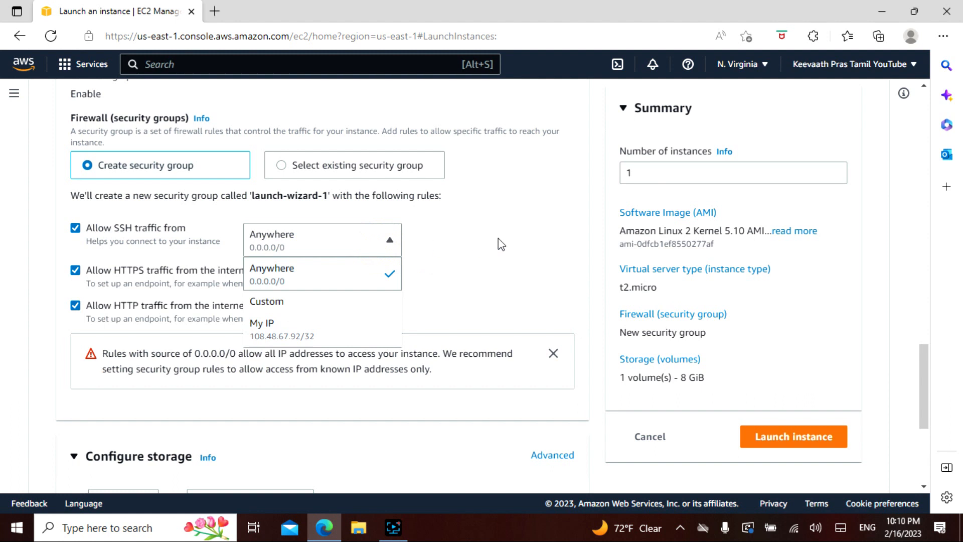
{"action": "left_click", "coordinate": [553, 247]}
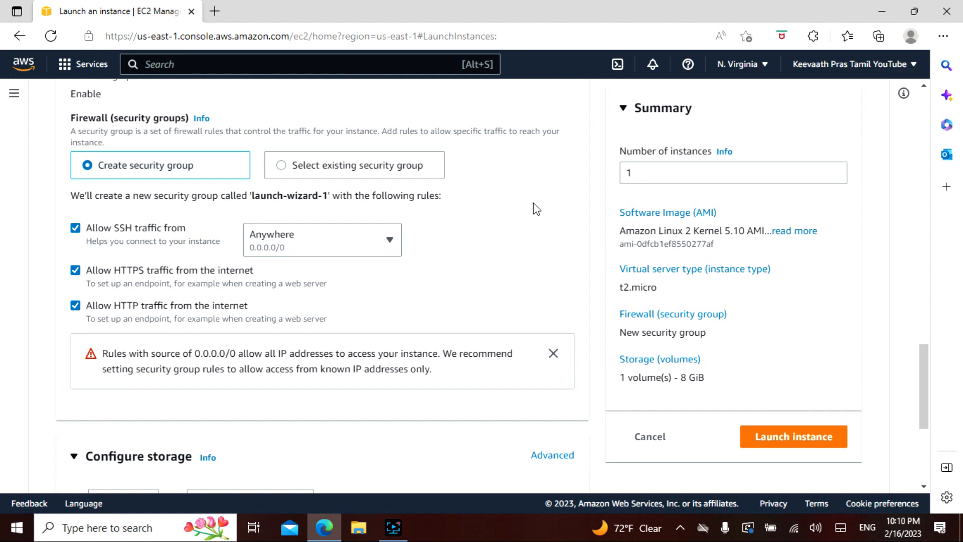
Step: Review the storage configuration and the advanced details of the instance before launching
{"action": "scroll", "coordinate": [532, 208], "scroll_direction": "down", "scroll_amount": 3}
{"action": "scroll", "coordinate": [442, 256], "scroll_direction": "down", "scroll_amount": 1}
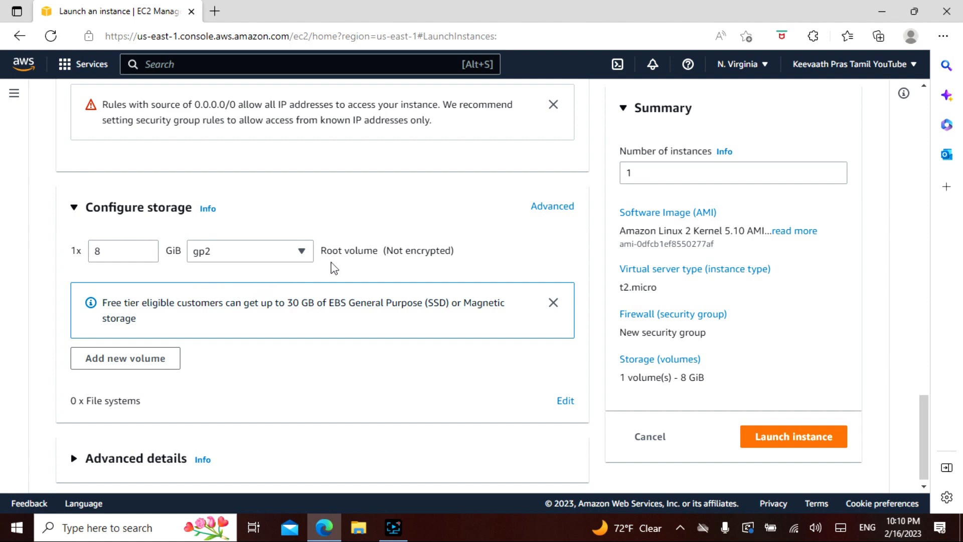
{"action": "scroll", "coordinate": [376, 296], "scroll_direction": "down", "scroll_amount": 1}
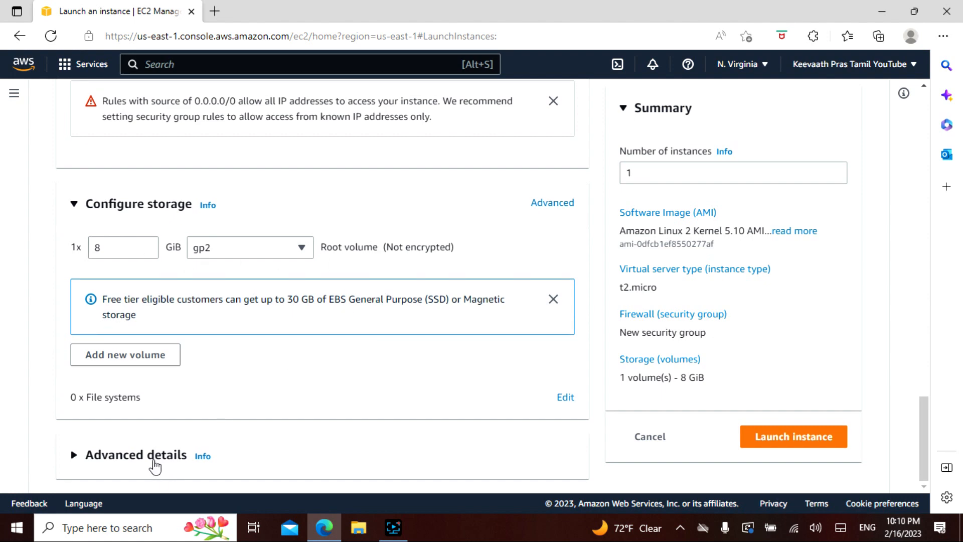
{"action": "scroll", "coordinate": [419, 357], "scroll_direction": "down", "scroll_amount": 4}
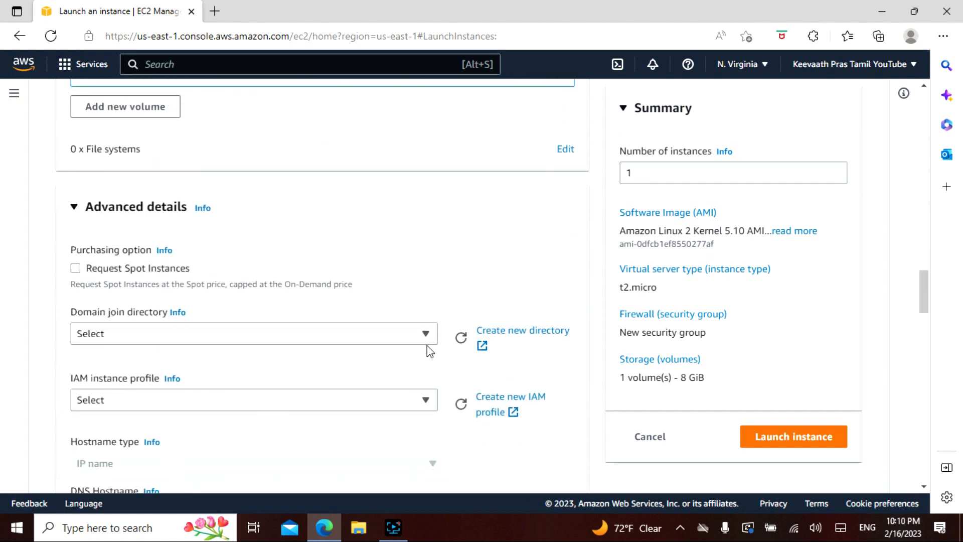
{"action": "scroll", "coordinate": [331, 372], "scroll_direction": "down", "scroll_amount": 7}
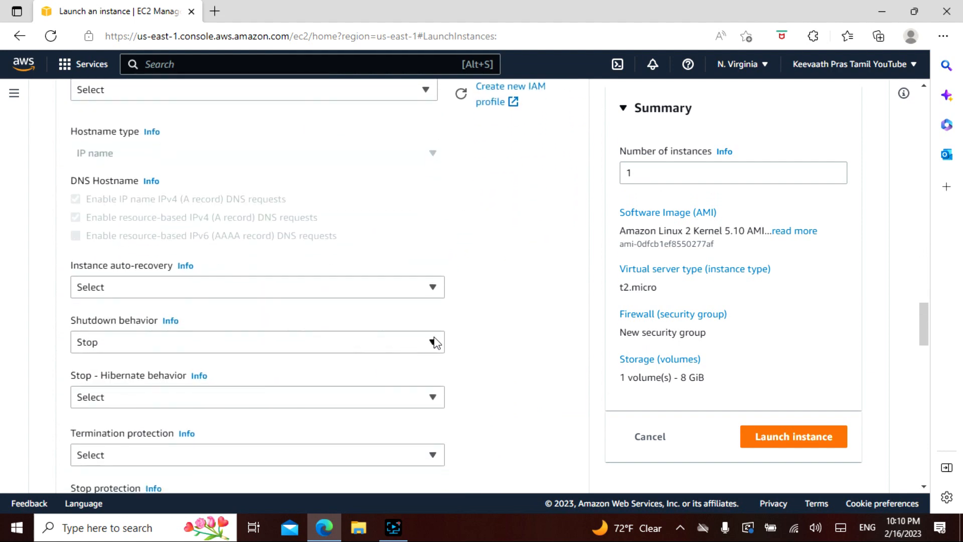
{"action": "scroll", "coordinate": [463, 341], "scroll_direction": "down", "scroll_amount": 10}
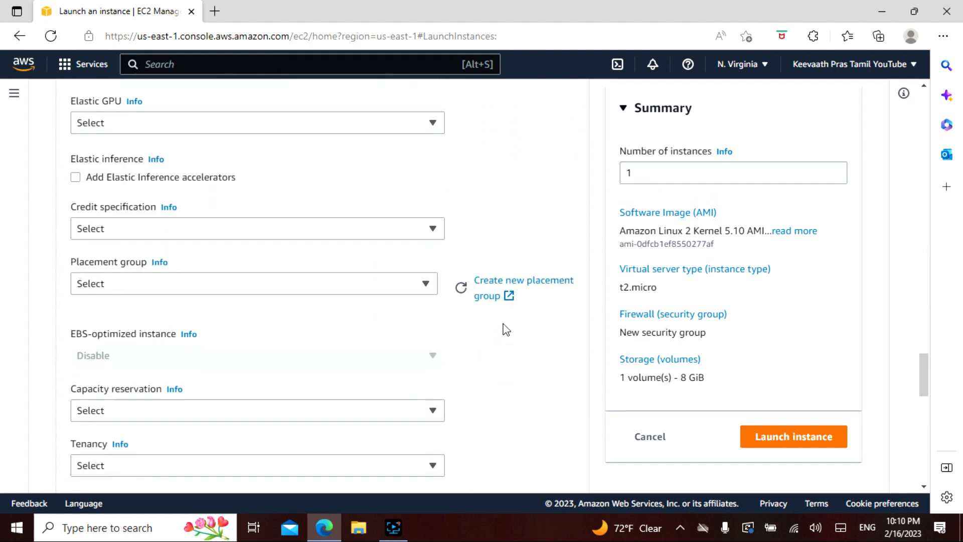
{"action": "scroll", "coordinate": [508, 328], "scroll_direction": "up", "scroll_amount": 20}
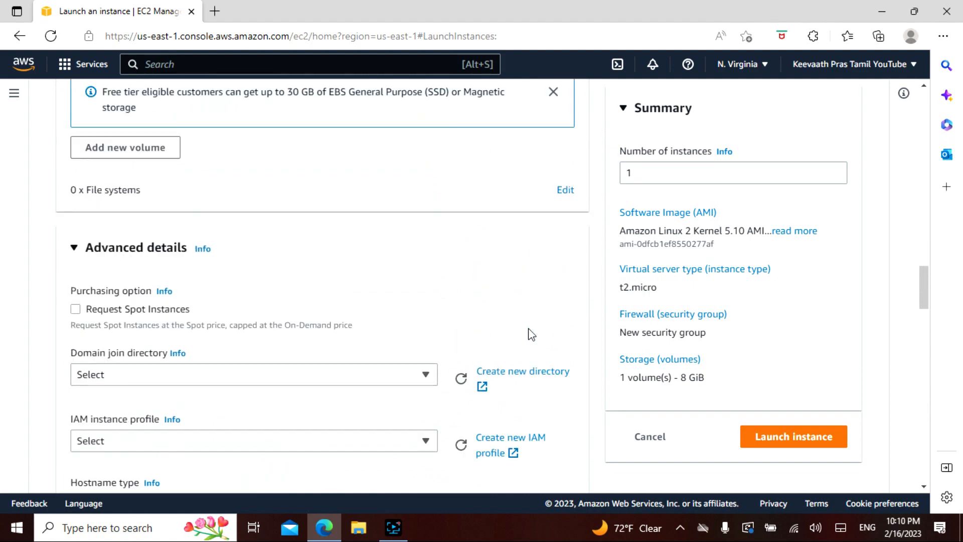
{"action": "scroll", "coordinate": [878, 251], "scroll_direction": "up", "scroll_amount": 15}
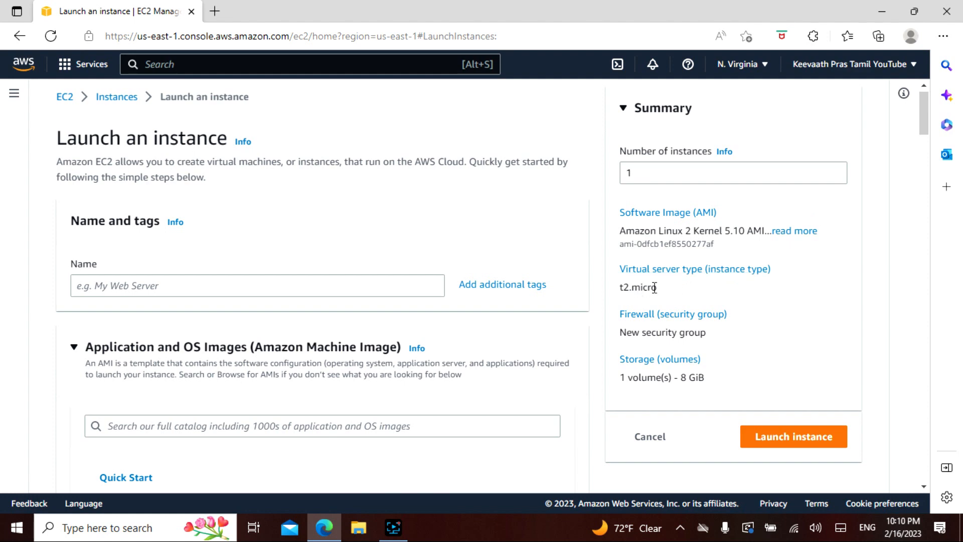
Step: Check the firewall rules and storage settings from the summary, and launch the instance
{"action": "left_click", "coordinate": [711, 315]}
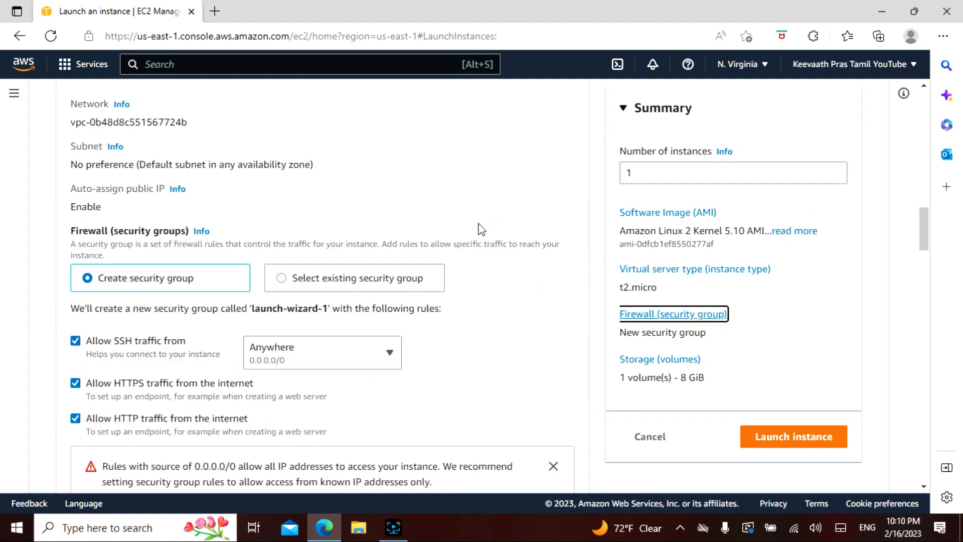
{"action": "left_click_drag", "start_coordinate": [927, 233], "coordinate": [813, 263]}
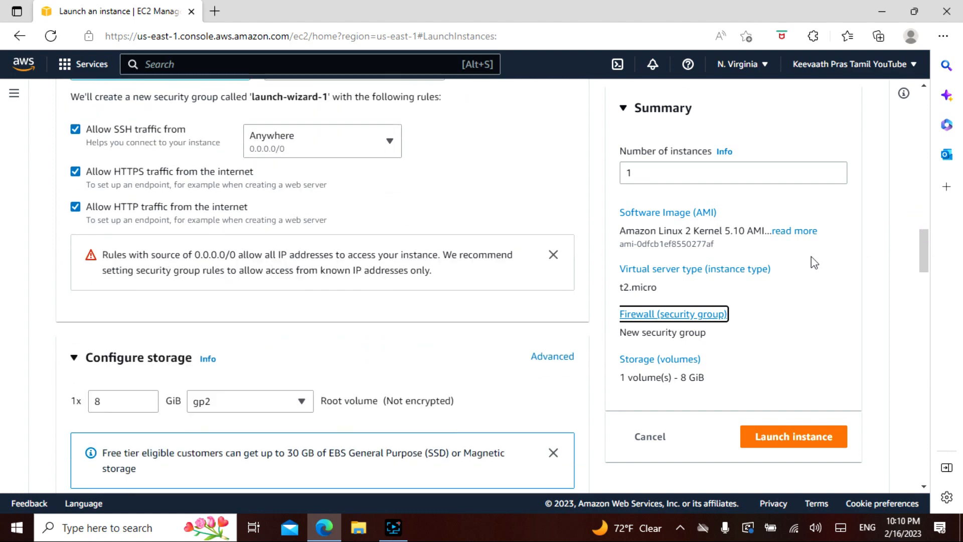
{"action": "left_click", "coordinate": [821, 437]}
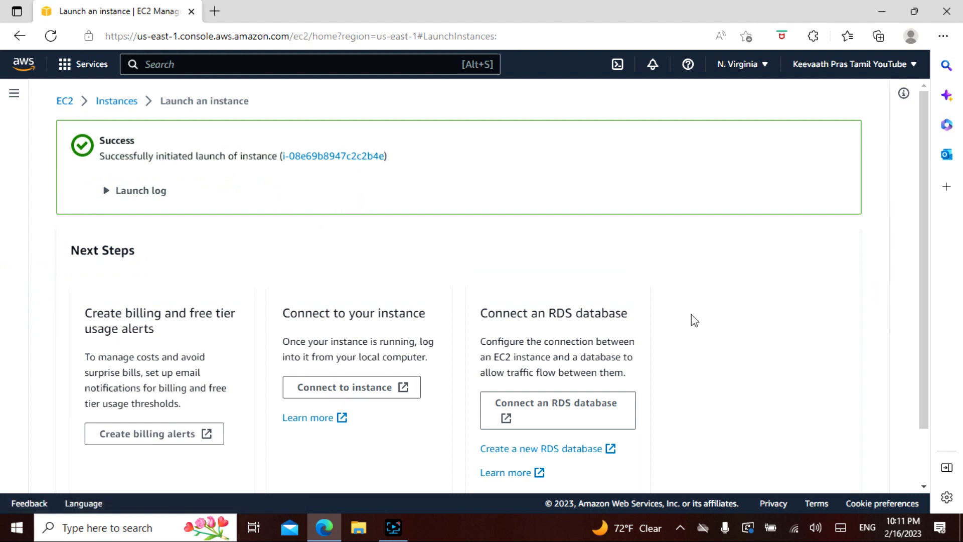
Step: Open the newly launched instance in the EC2 instances list
{"action": "scroll", "coordinate": [695, 321], "scroll_direction": "down", "scroll_amount": 1}
{"action": "scroll", "coordinate": [701, 326], "scroll_direction": "up", "scroll_amount": 1}
{"action": "left_click", "coordinate": [316, 157]}
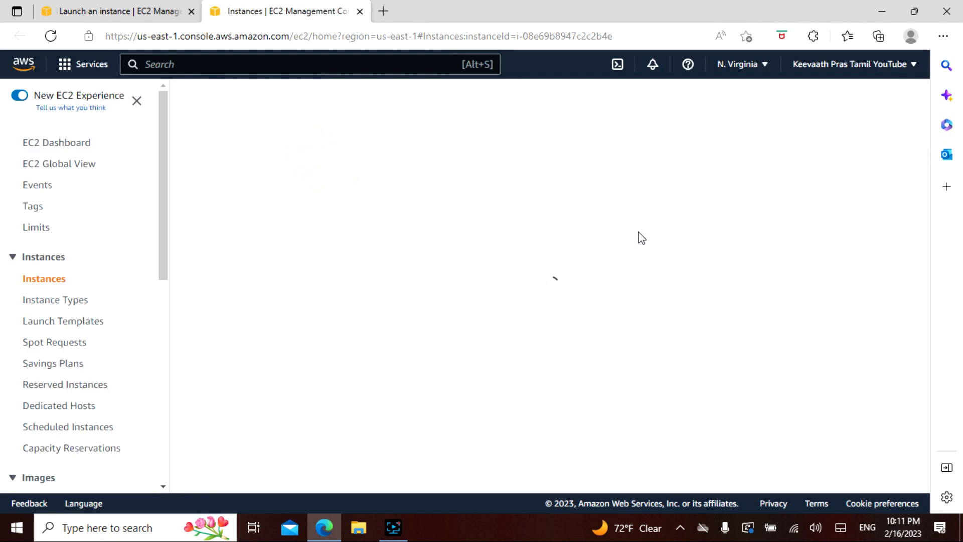
Step: Name the new instance PrasTamilServer
{"action": "mouse_move", "coordinate": [253, 196]}
{"action": "left_click", "coordinate": [232, 197]}
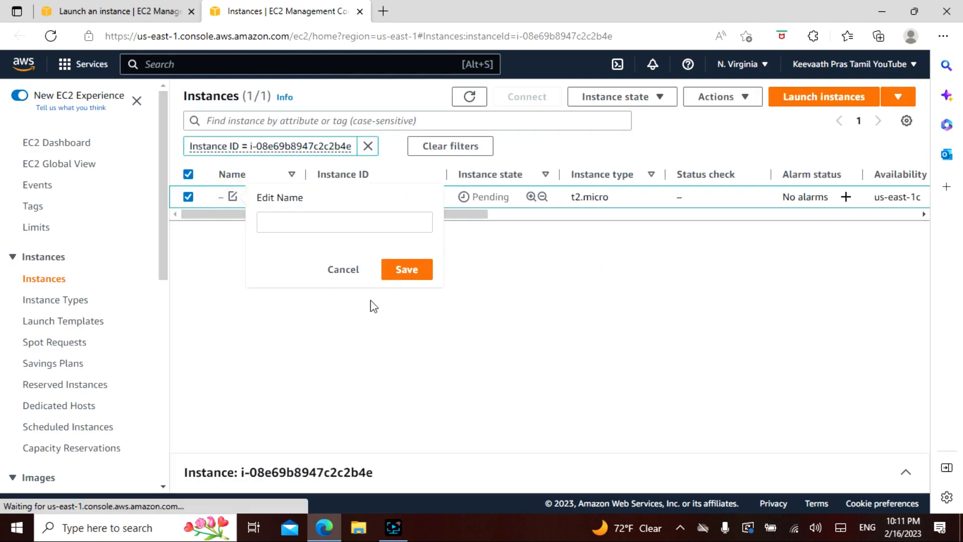
{"action": "left_click", "coordinate": [293, 222]}
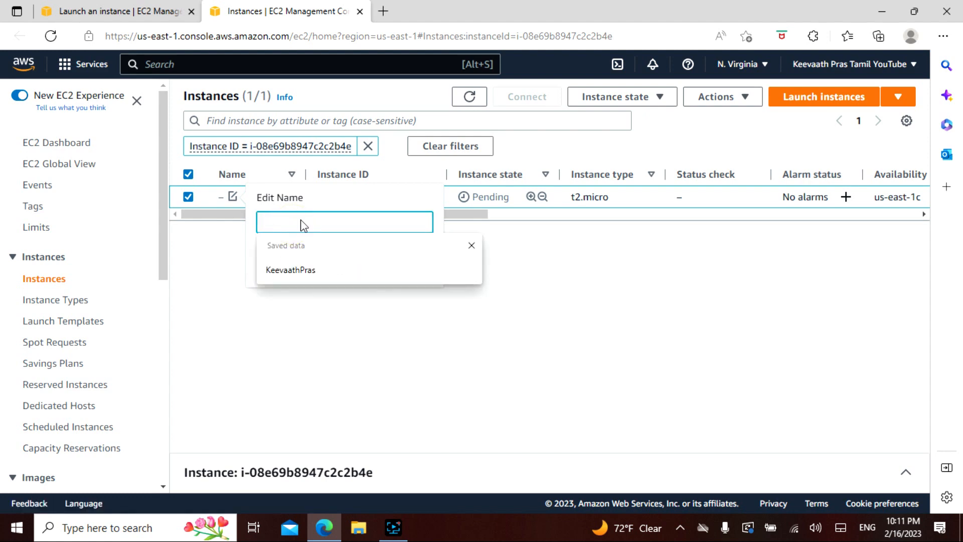
{"action": "type", "text": "PrasTamilServer"}
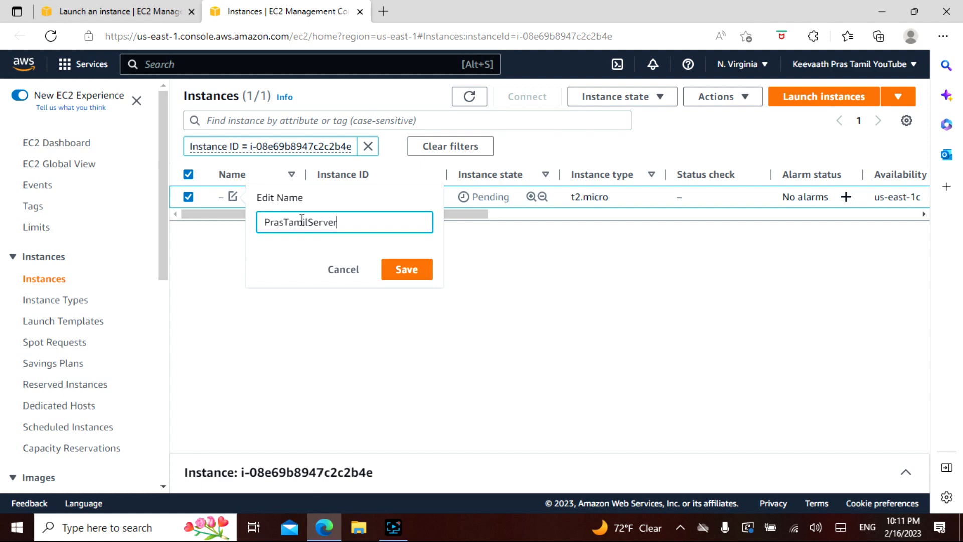
{"action": "left_click", "coordinate": [404, 269]}
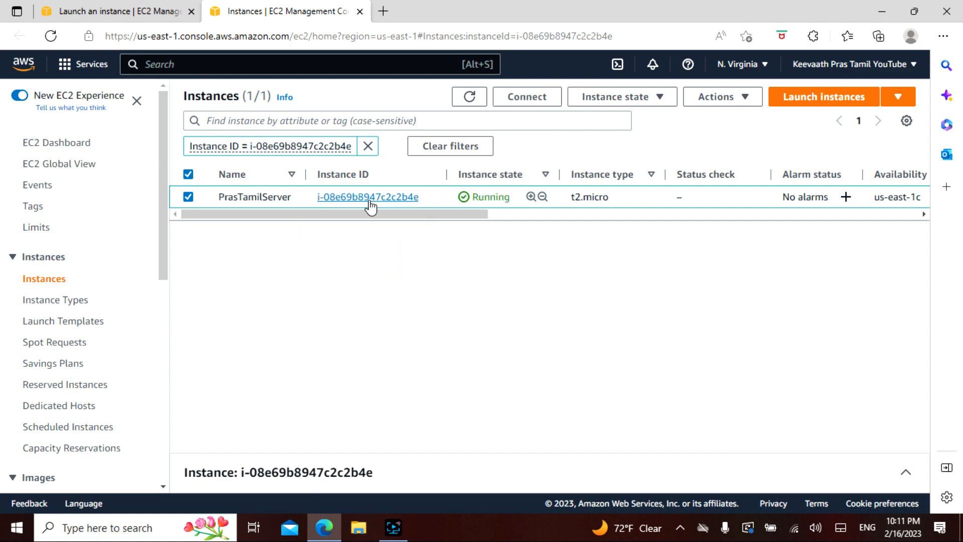
Step: Open the details of PrasTamilServer and examine its security group's inbound and outbound rules
{"action": "mouse_move", "coordinate": [422, 215]}
{"action": "left_mouse_down"}
{"action": "mouse_move", "coordinate": [853, 221]}
{"action": "mouse_move", "coordinate": [392, 222]}
{"action": "mouse_move", "coordinate": [414, 220]}
{"action": "left_mouse_up"}
{"action": "left_click", "coordinate": [365, 197]}
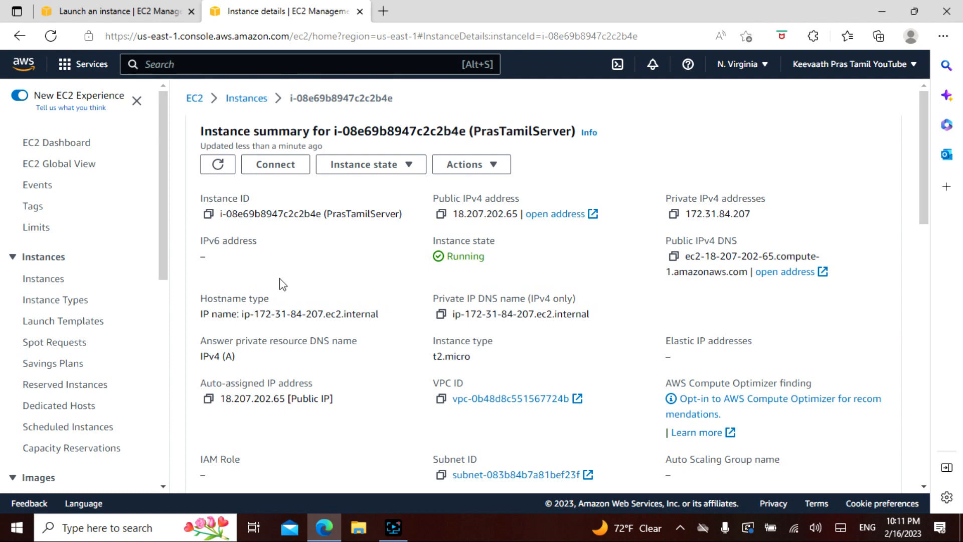
{"action": "scroll", "coordinate": [279, 281], "scroll_direction": "down", "scroll_amount": 3}
{"action": "scroll", "coordinate": [283, 285], "scroll_direction": "down", "scroll_amount": 1}
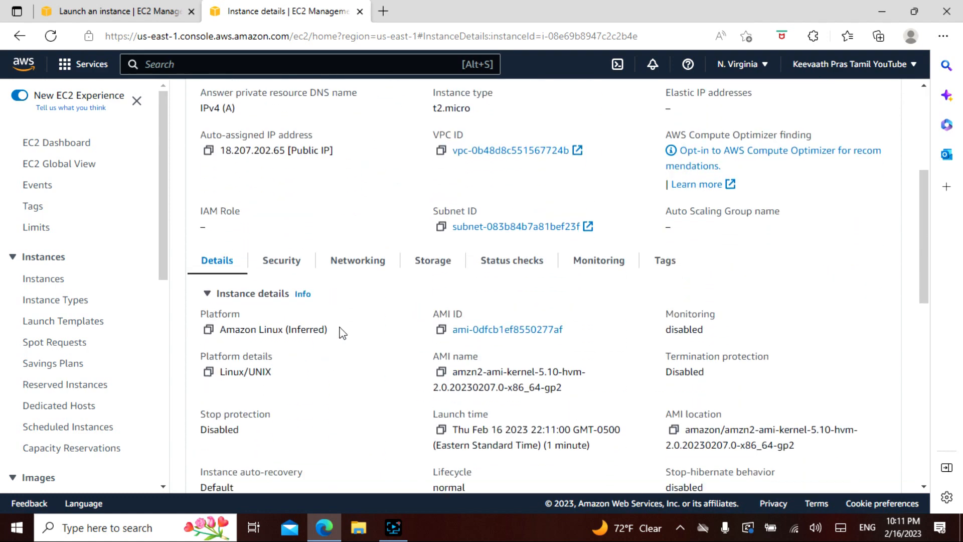
{"action": "left_click", "coordinate": [284, 261]}
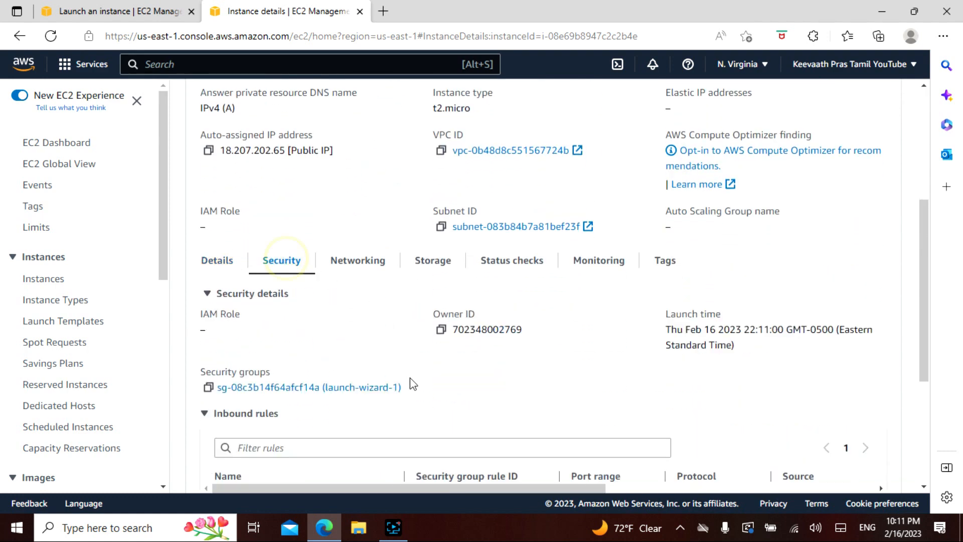
{"action": "scroll", "coordinate": [393, 379], "scroll_direction": "down", "scroll_amount": 4}
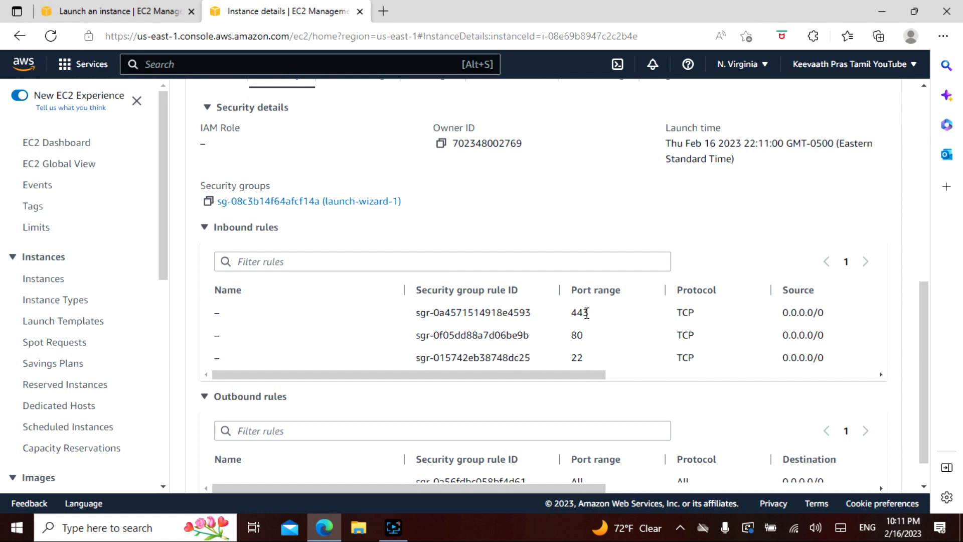
{"action": "left_click_drag", "start_coordinate": [585, 376], "coordinate": [411, 383]}
{"action": "scroll", "coordinate": [784, 396], "scroll_direction": "down", "scroll_amount": 1}
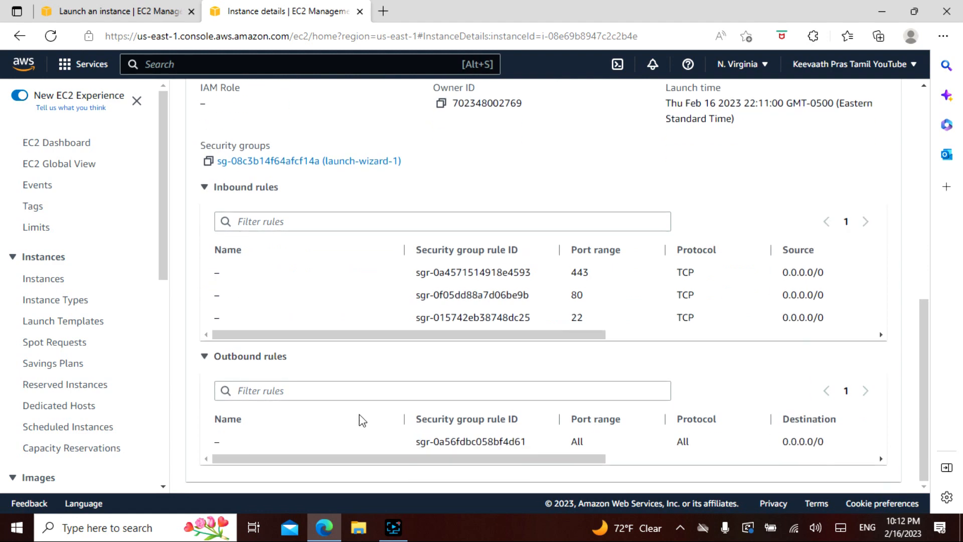
{"action": "double_click", "coordinate": [582, 441]}
{"action": "scroll", "coordinate": [680, 359], "scroll_direction": "up", "scroll_amount": 1}
{"action": "scroll", "coordinate": [679, 359], "scroll_direction": "up", "scroll_amount": 3}
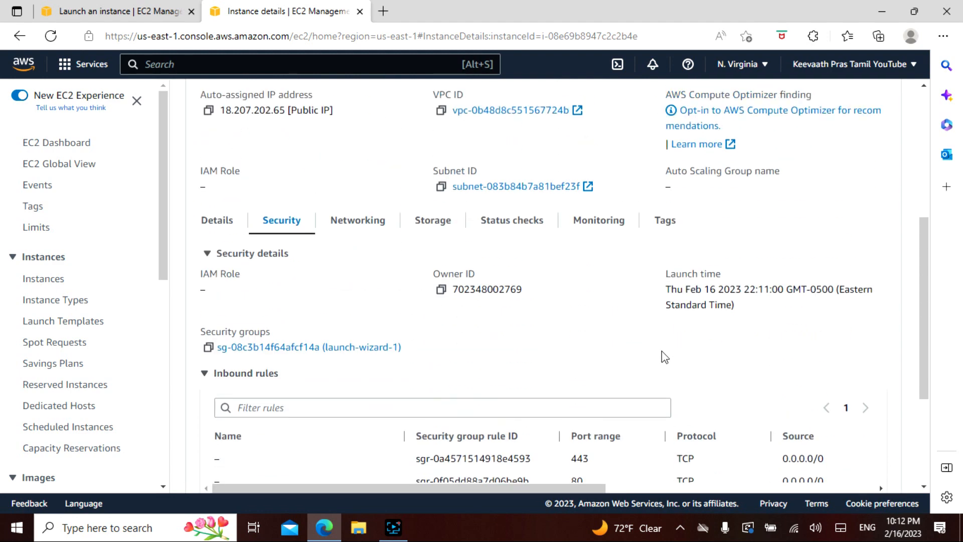
Step: Look through the networking, storage and status check details of the instance
{"action": "left_click", "coordinate": [334, 230]}
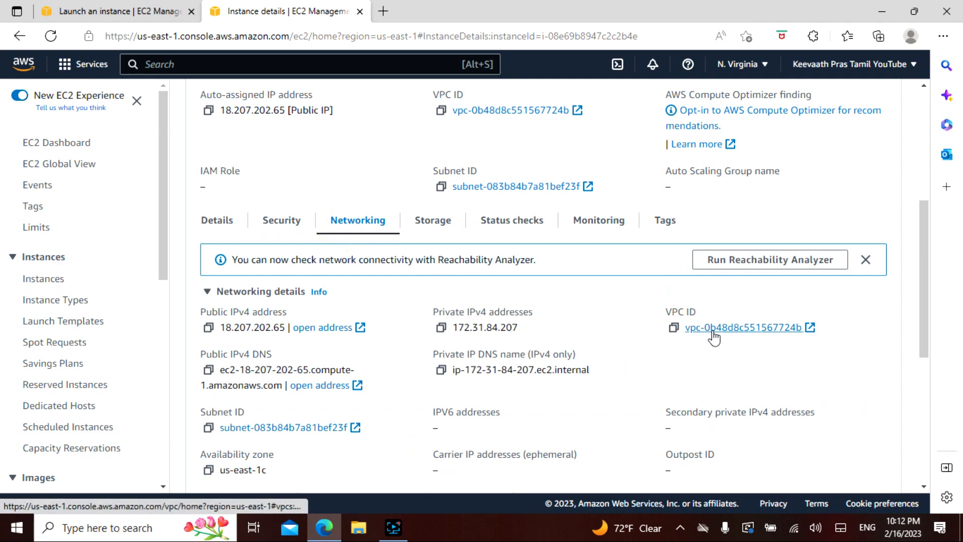
{"action": "left_click", "coordinate": [431, 220]}
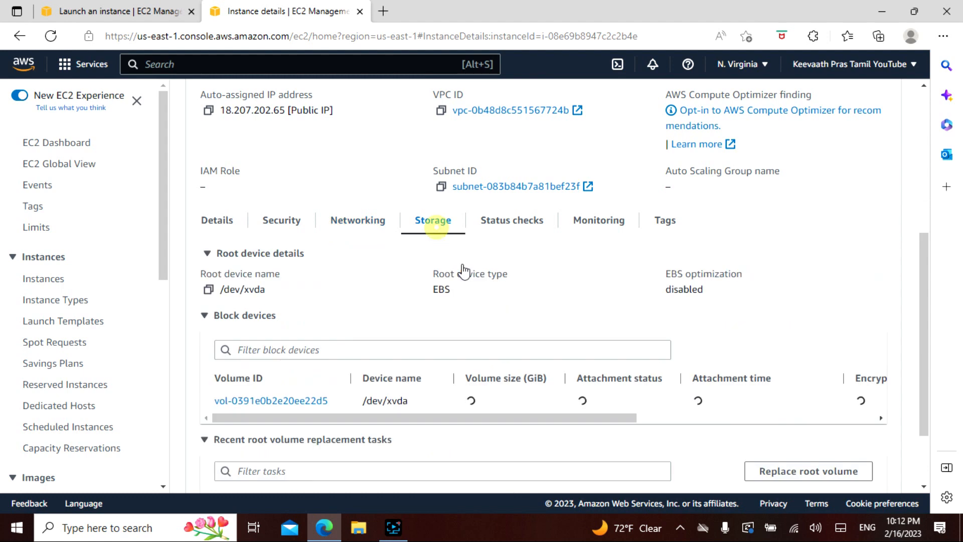
{"action": "left_click", "coordinate": [504, 225]}
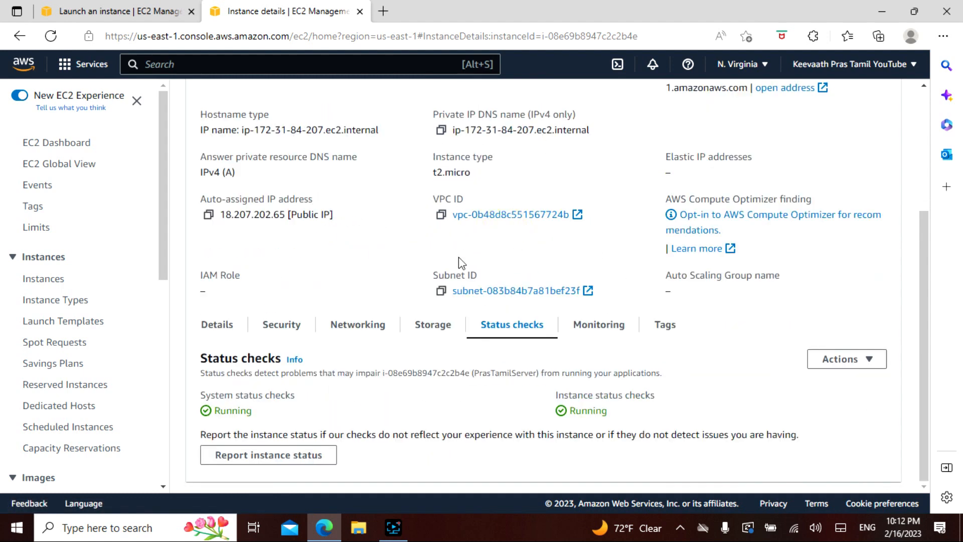
{"action": "scroll", "coordinate": [808, 201], "scroll_direction": "up", "scroll_amount": 4}
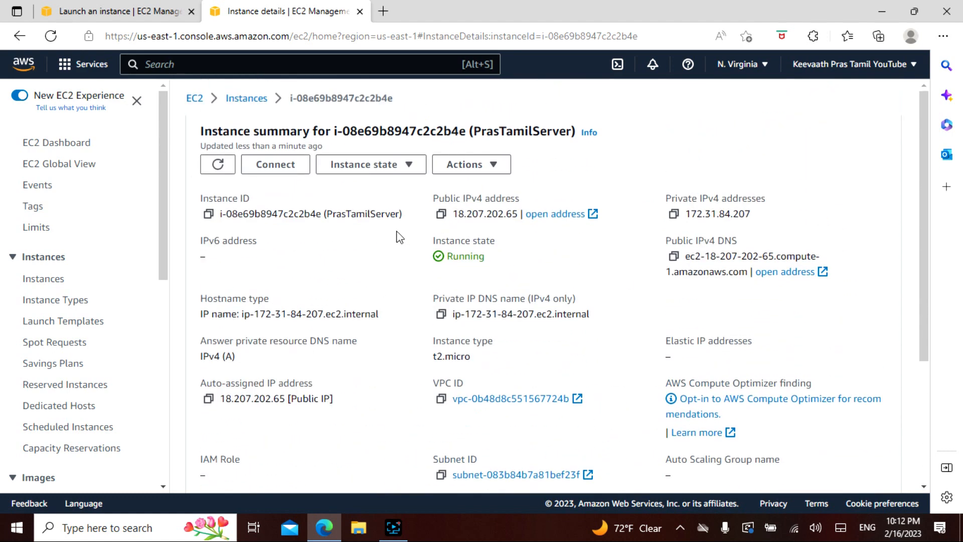
Step: Connect to PrasTamilServer through EC2 Instance Connect with the user name ec2-user
{"action": "left_click", "coordinate": [290, 172]}
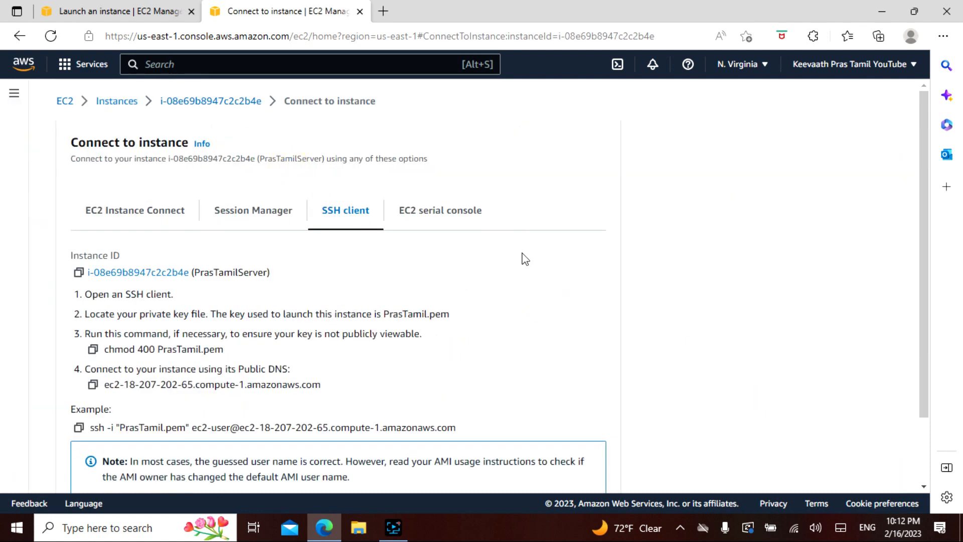
{"action": "scroll", "coordinate": [522, 258], "scroll_direction": "down", "scroll_amount": 2}
{"action": "scroll", "coordinate": [524, 258], "scroll_direction": "up", "scroll_amount": 2}
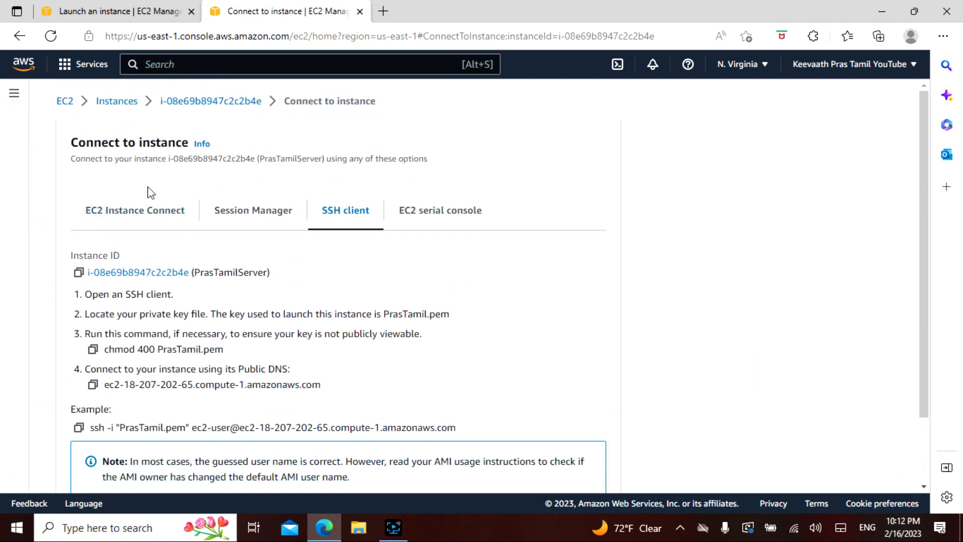
{"action": "left_click", "coordinate": [151, 213]}
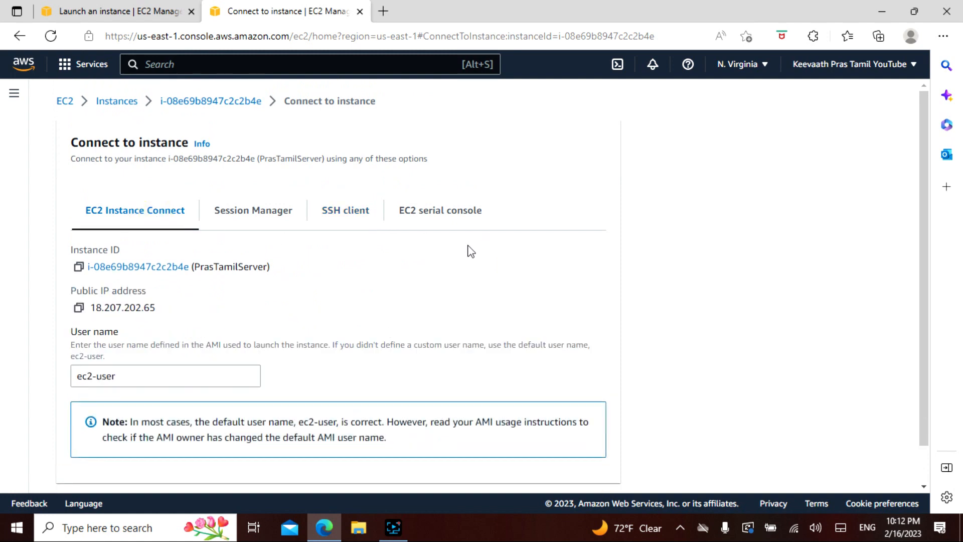
{"action": "scroll", "coordinate": [470, 252], "scroll_direction": "down", "scroll_amount": 1}
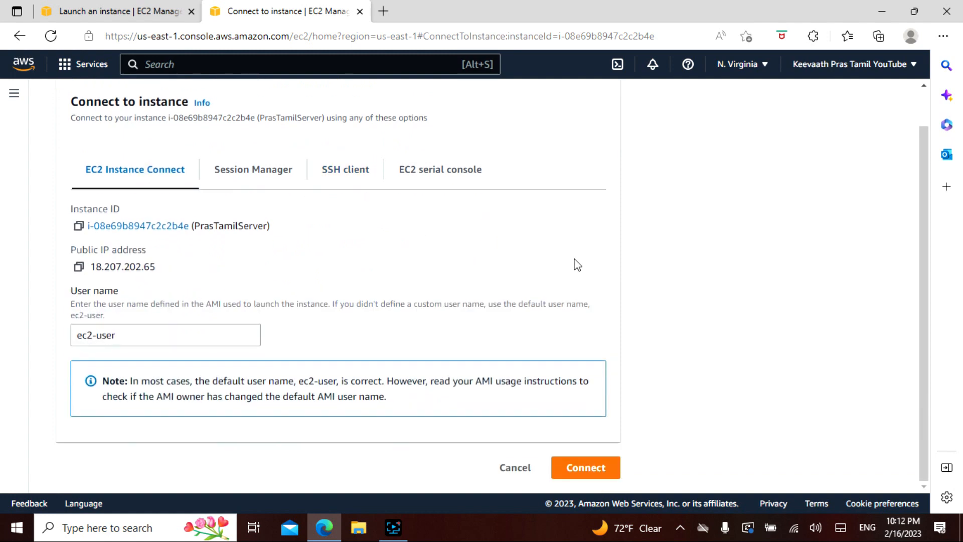
{"action": "left_click", "coordinate": [594, 471]}
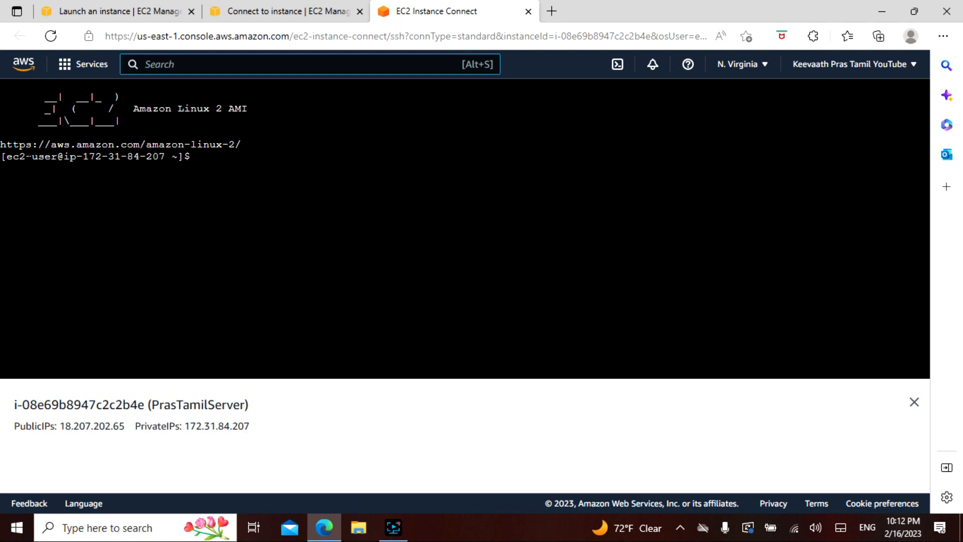
Step: Switch to the root user in the instance's terminal with sudo su
{"action": "left_click", "coordinate": [206, 156]}
{"action": "type", "text": "sudo su"}
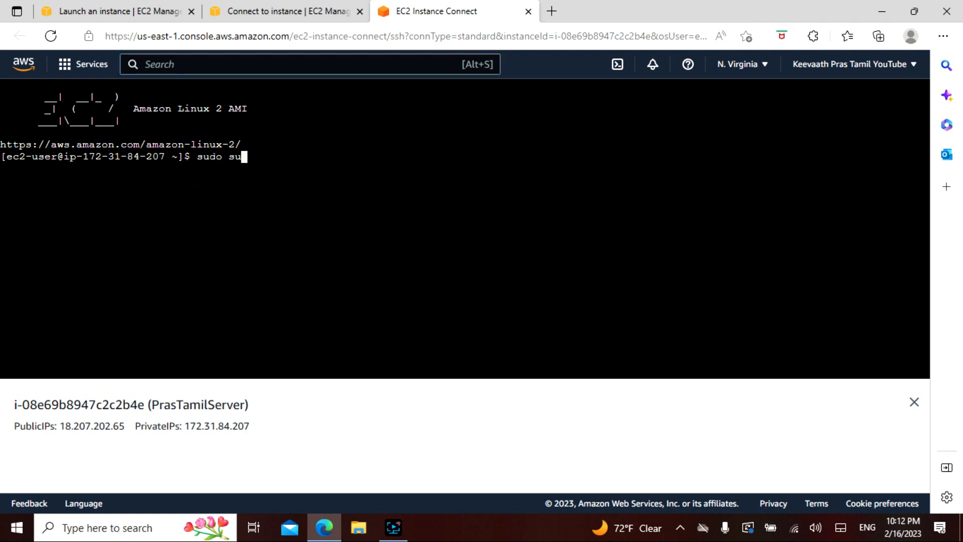
{"action": "key", "text": "Return"}
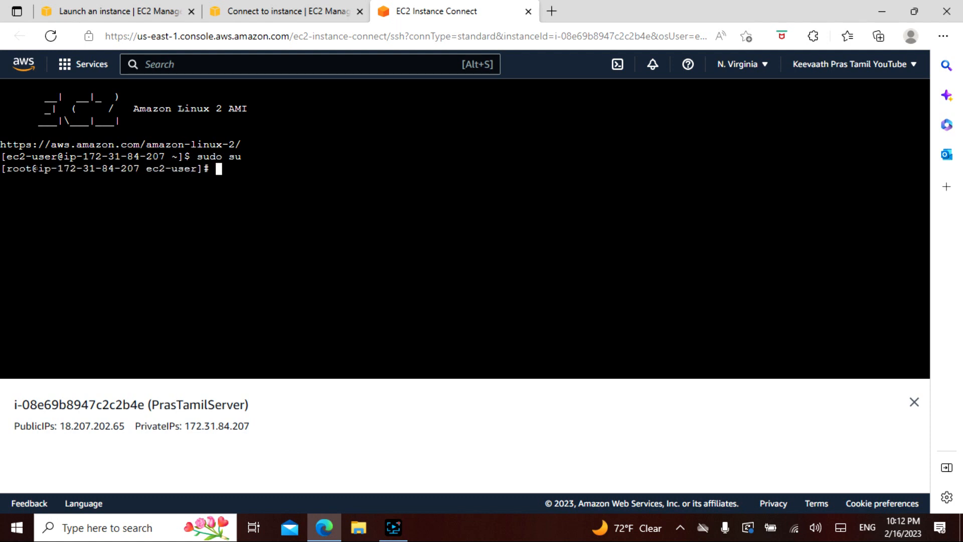
Step: Try to update the instance's packages with the commands "yum updates -y" and "yum update y"
{"action": "type", "text": "yum updates -y"}
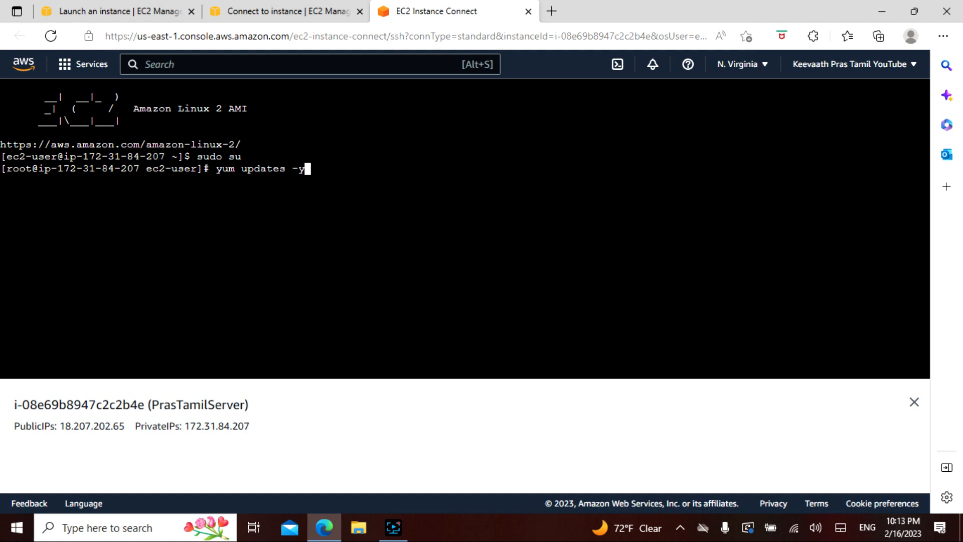
{"action": "key", "text": "Return"}
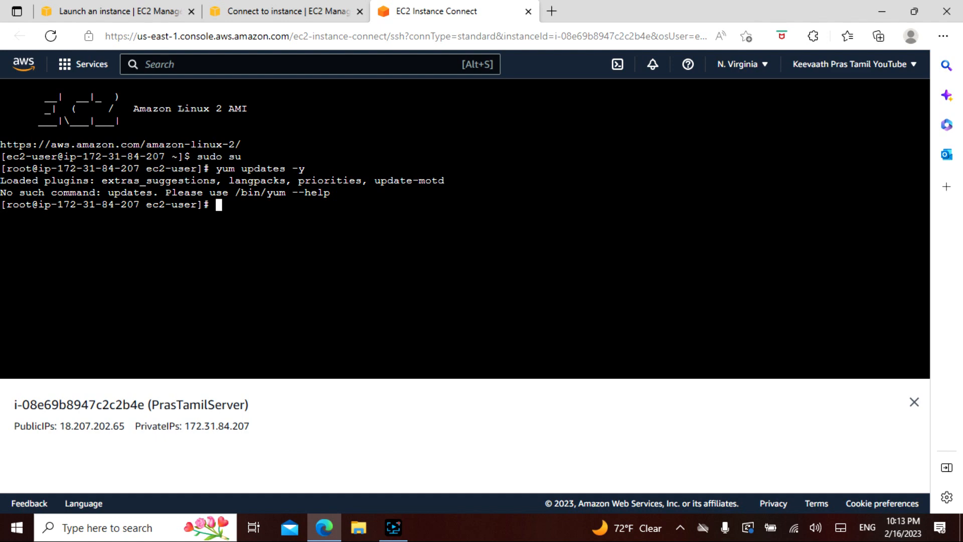
{"action": "type", "text": "yum update y"}
{"action": "key", "text": "Return"}
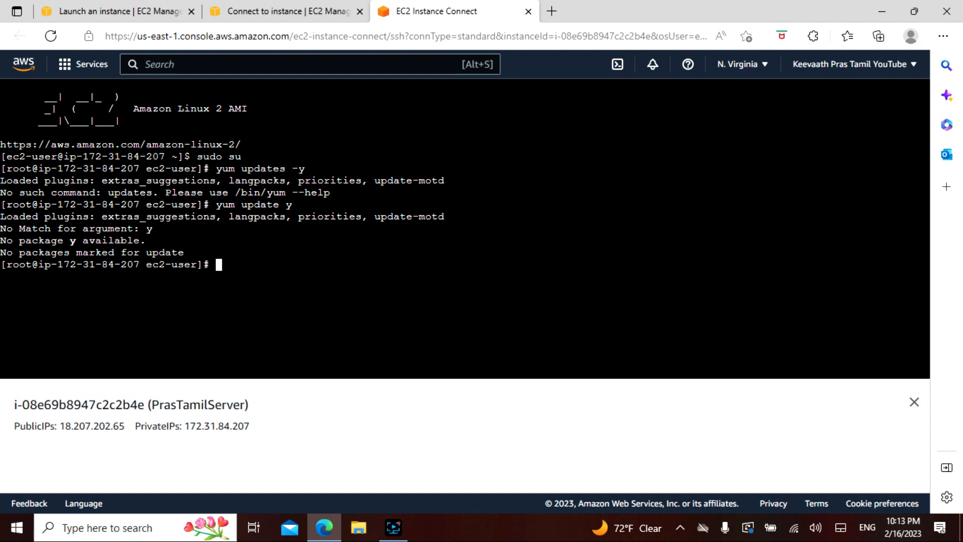
Step: Close the instance's terminal session and review the resources, service health and zones on the EC2 dashboard
{"action": "left_click", "coordinate": [528, 11]}
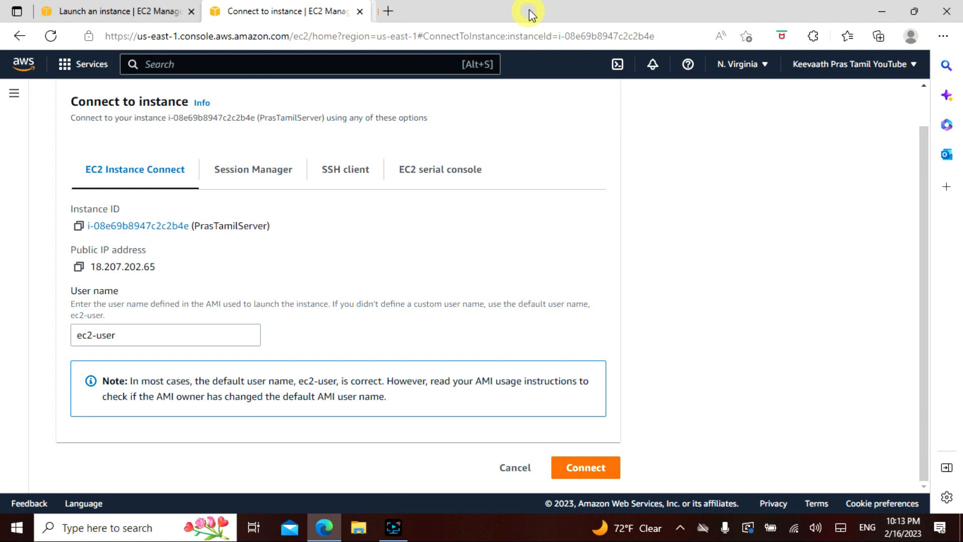
{"action": "scroll", "coordinate": [296, 243], "scroll_direction": "up", "scroll_amount": 1}
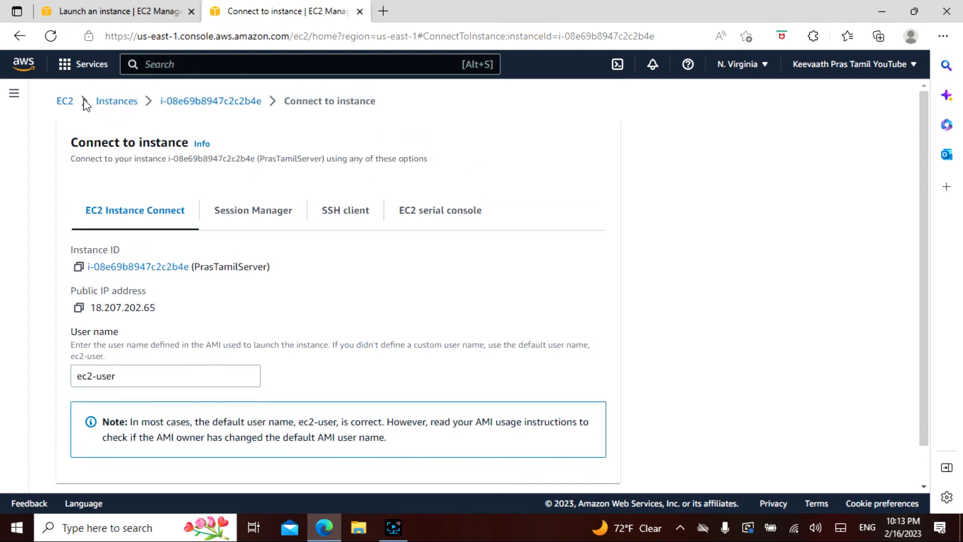
{"action": "left_click", "coordinate": [64, 101]}
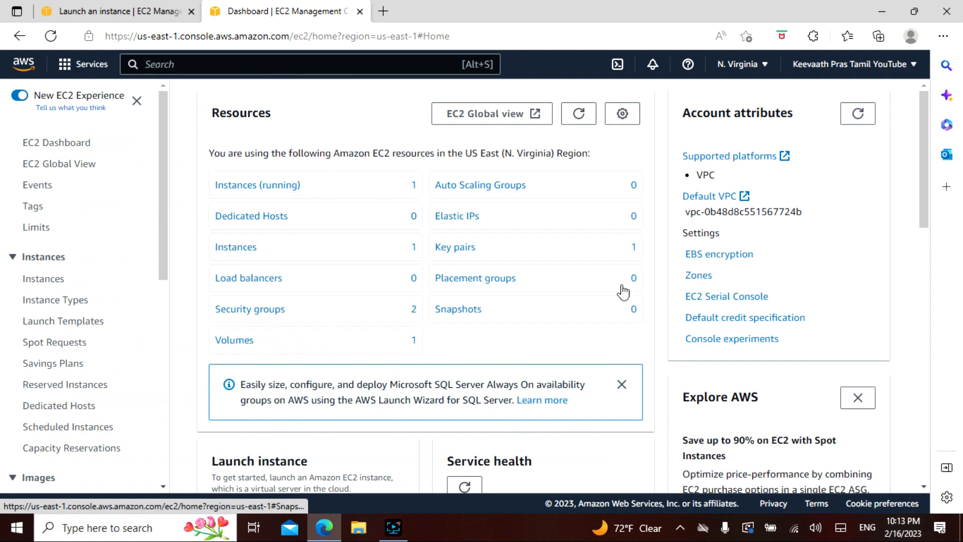
{"action": "scroll", "coordinate": [541, 310], "scroll_direction": "down", "scroll_amount": 7}
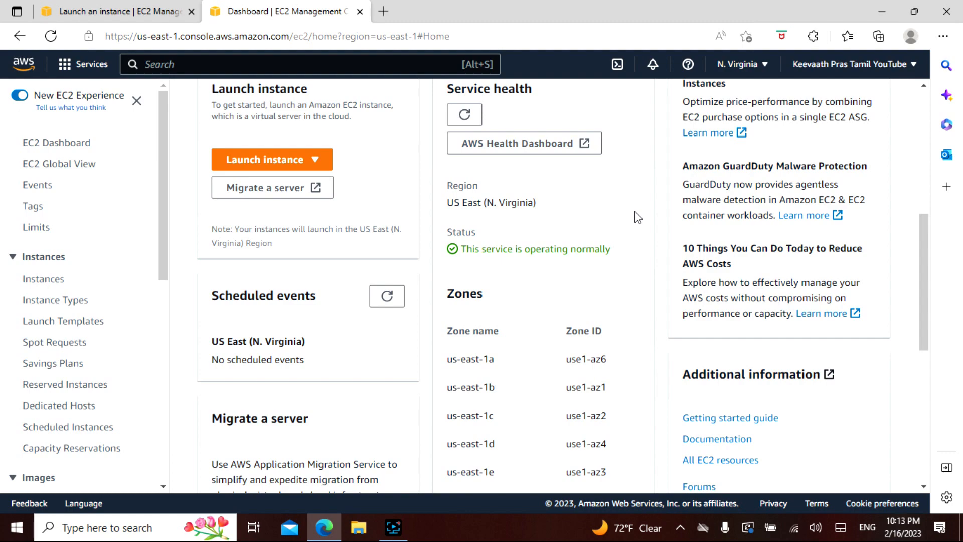
{"action": "scroll", "coordinate": [573, 216], "scroll_direction": "down", "scroll_amount": 7}
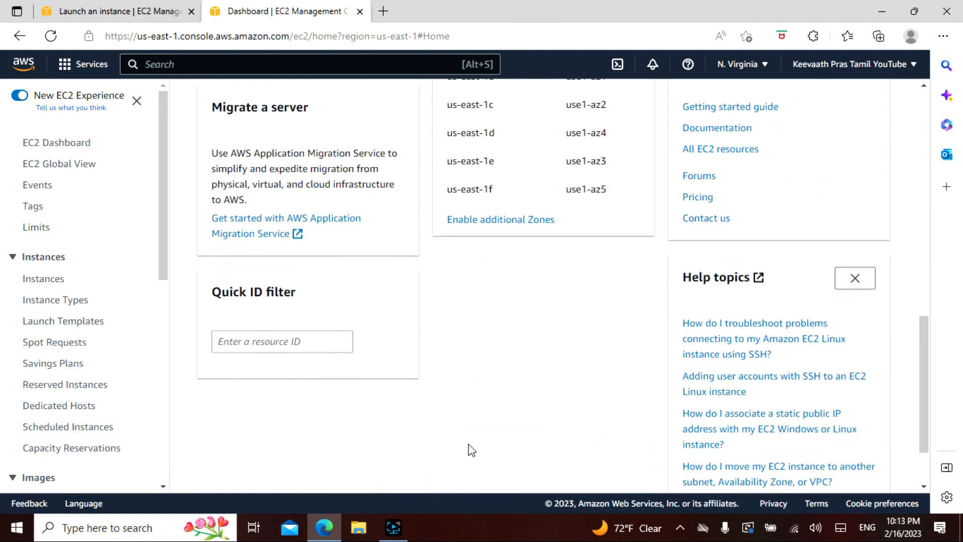
{"action": "scroll", "coordinate": [497, 416], "scroll_direction": "up", "scroll_amount": 14}
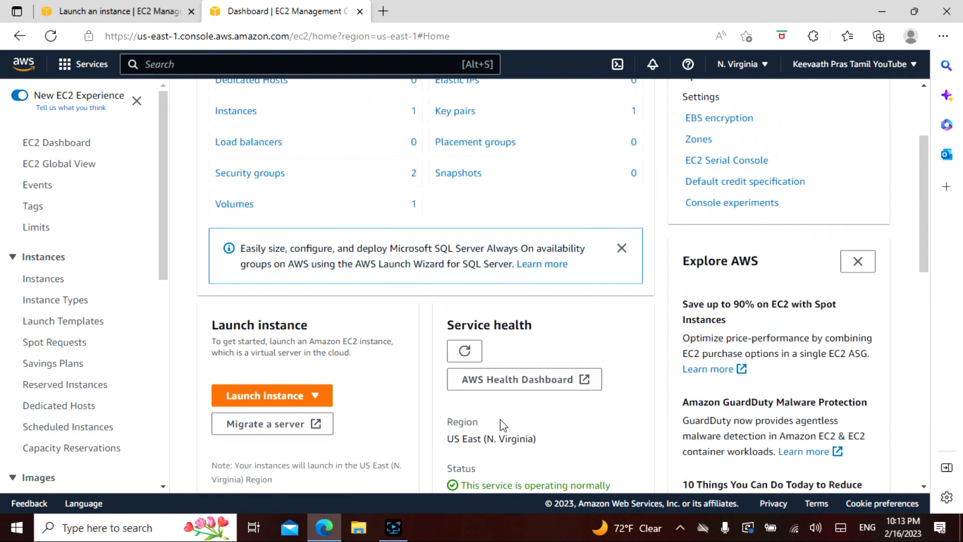
Step: Open the list of running instances and look through the EC2 navigation categories down to Auto Scaling
{"action": "left_click", "coordinate": [284, 187]}
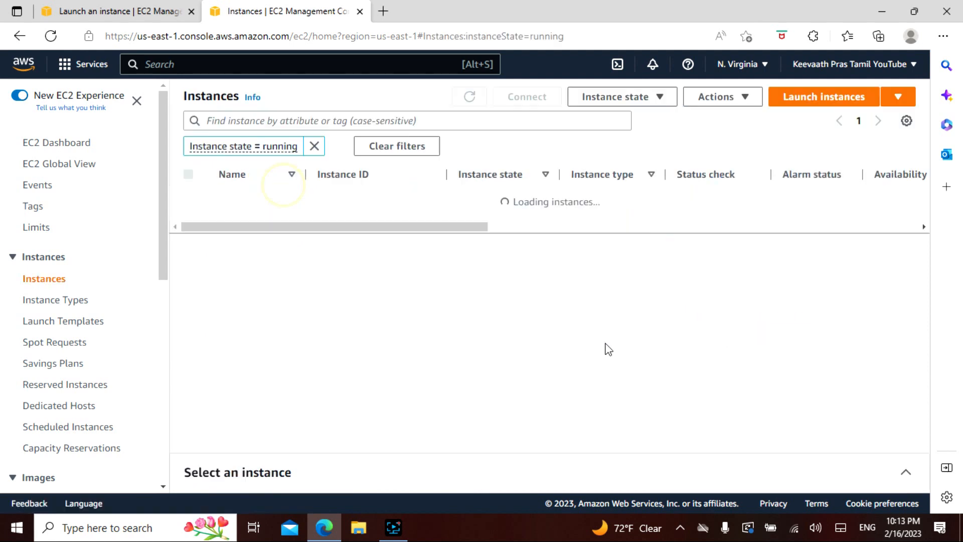
{"action": "left_click_drag", "start_coordinate": [477, 213], "coordinate": [429, 254]}
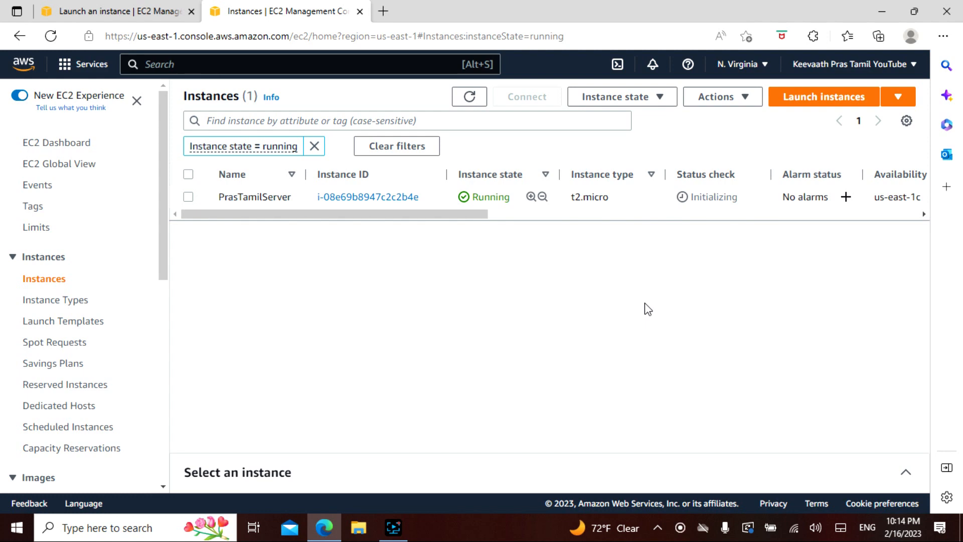
{"action": "left_click_drag", "start_coordinate": [413, 214], "coordinate": [295, 256]}
{"action": "left_click_drag", "start_coordinate": [159, 216], "coordinate": [162, 261]}
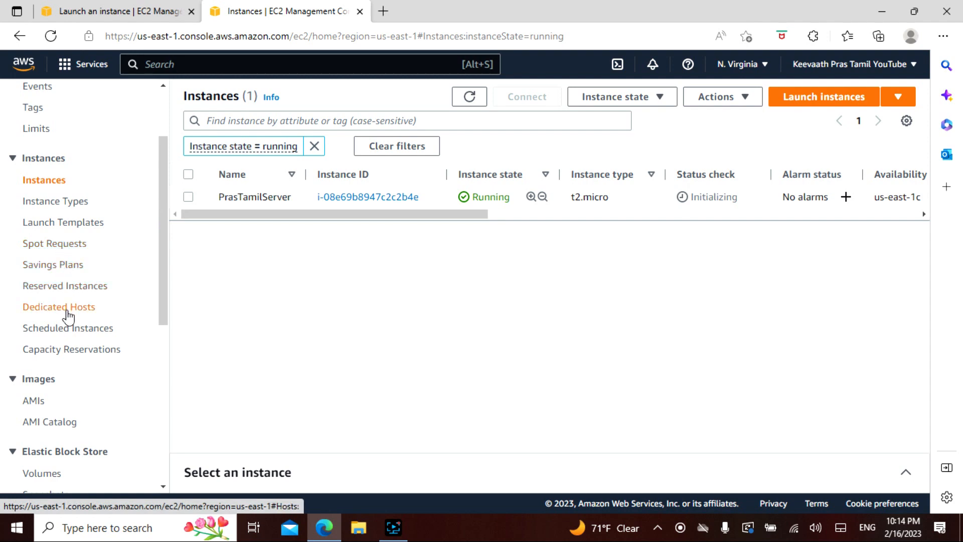
{"action": "left_click_drag", "start_coordinate": [161, 263], "coordinate": [164, 337]}
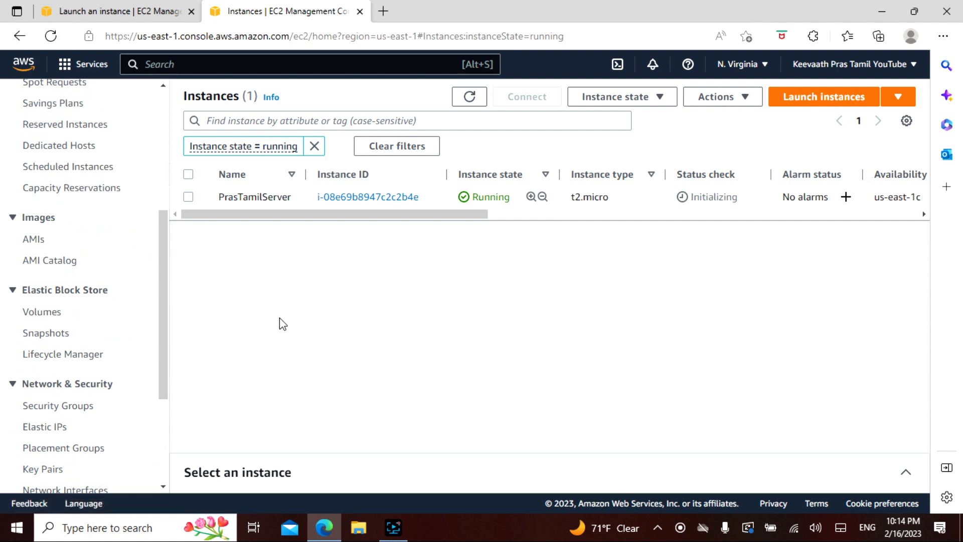
{"action": "left_click_drag", "start_coordinate": [164, 266], "coordinate": [163, 344]}
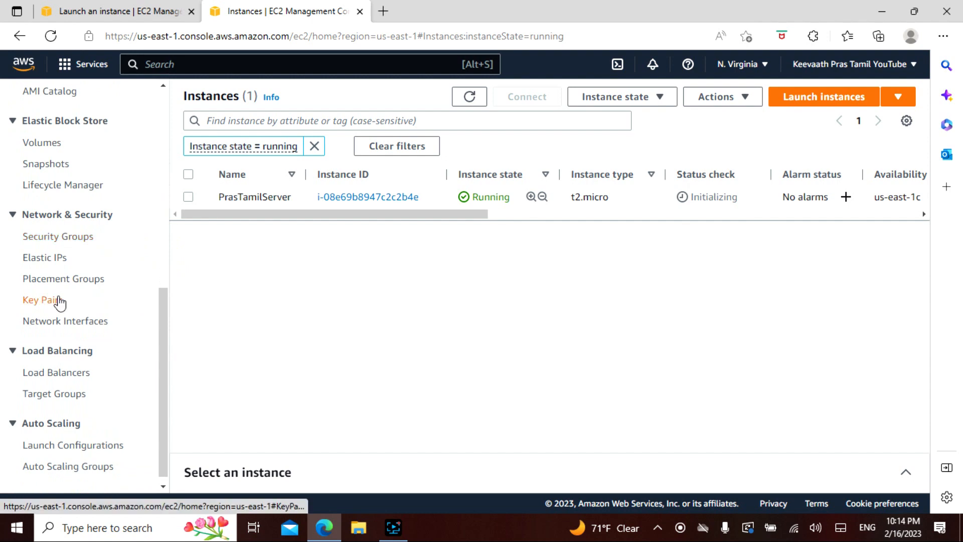
{"action": "left_click_drag", "start_coordinate": [163, 341], "coordinate": [160, 143]}
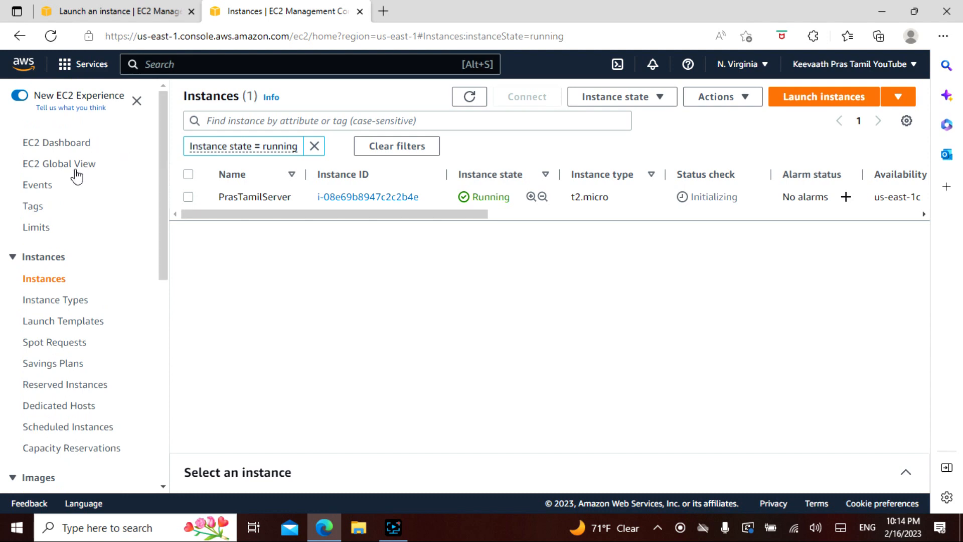
Step: Add a tag with the key Department and the value Applications Team to the PrasTamilServer instance
{"action": "left_click", "coordinate": [42, 215]}
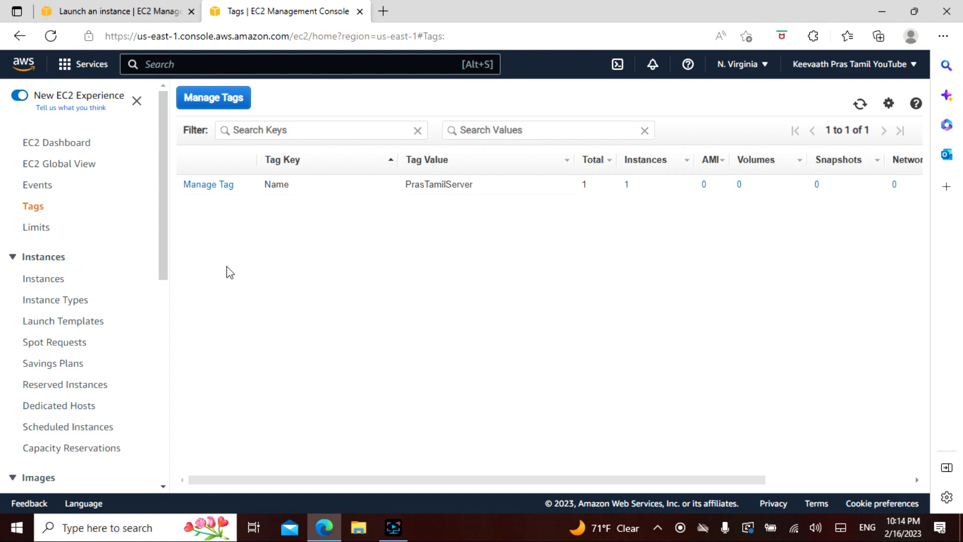
{"action": "left_click", "coordinate": [233, 186]}
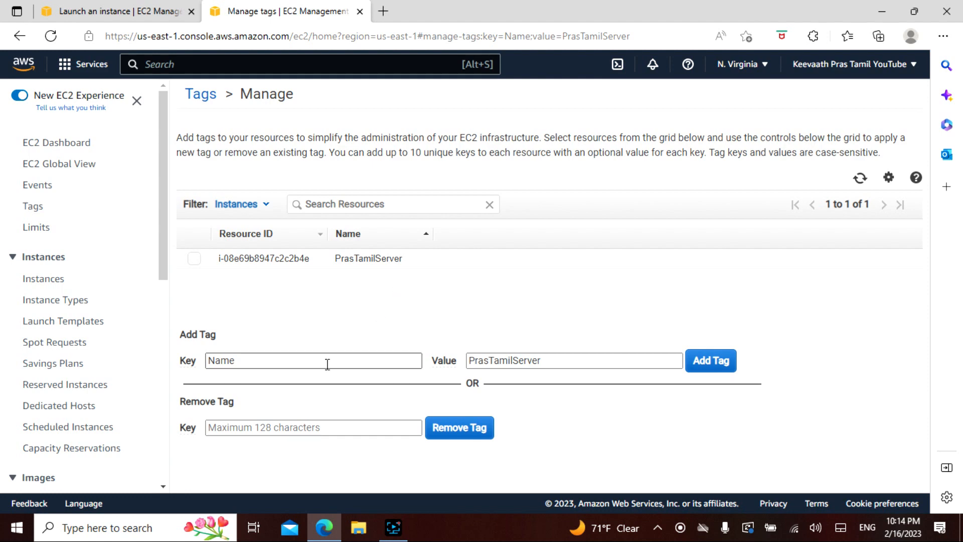
{"action": "left_click", "coordinate": [312, 356]}
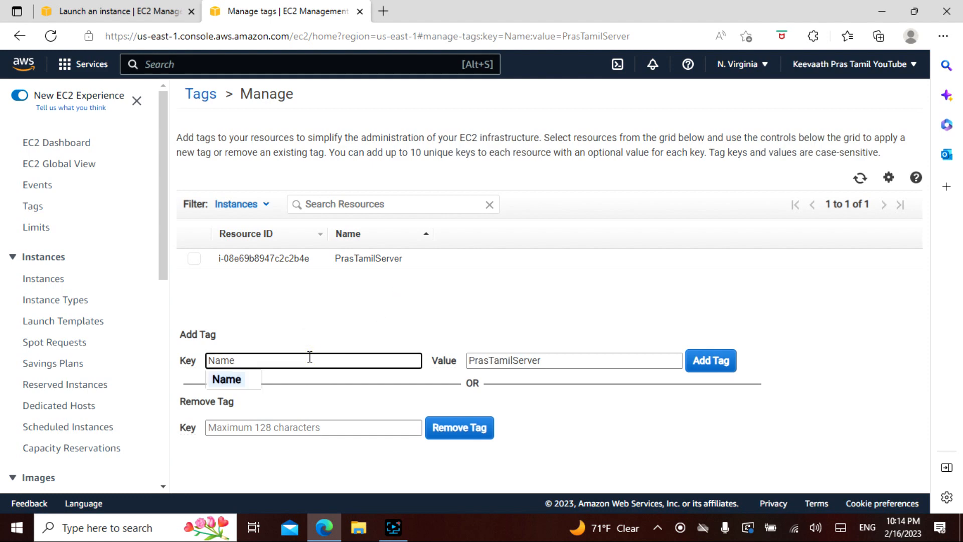
{"action": "double_click", "coordinate": [276, 365]}
{"action": "type", "text": "Department"}
{"action": "key", "text": "Tab"}
{"action": "type", "text": "A"}
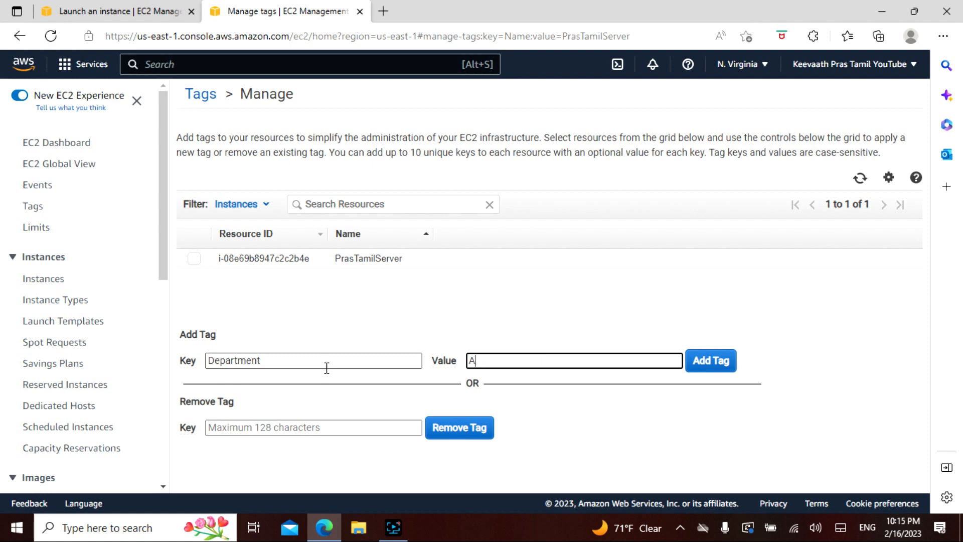
{"action": "type", "text": "pplications Team"}
{"action": "left_click", "coordinate": [694, 360]}
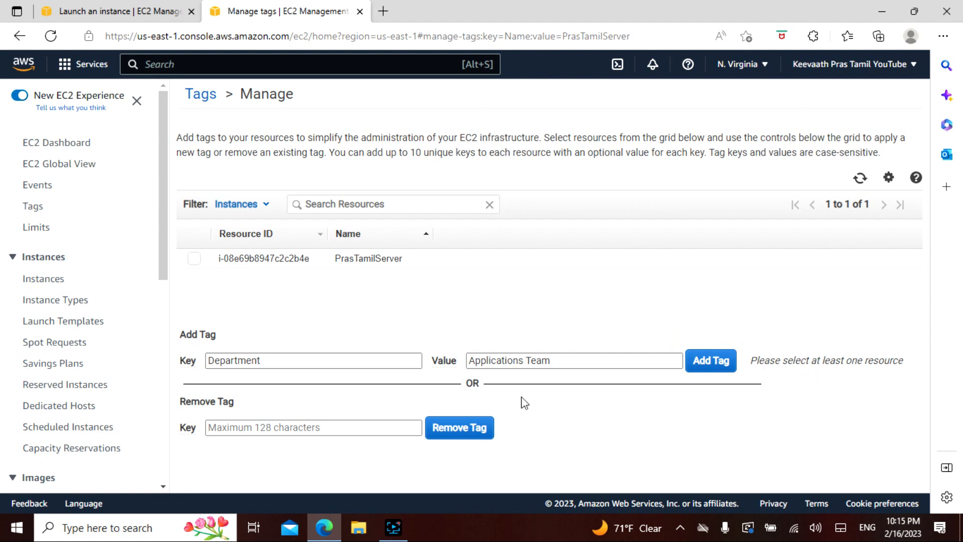
{"action": "left_click", "coordinate": [194, 258]}
{"action": "left_click", "coordinate": [719, 365]}
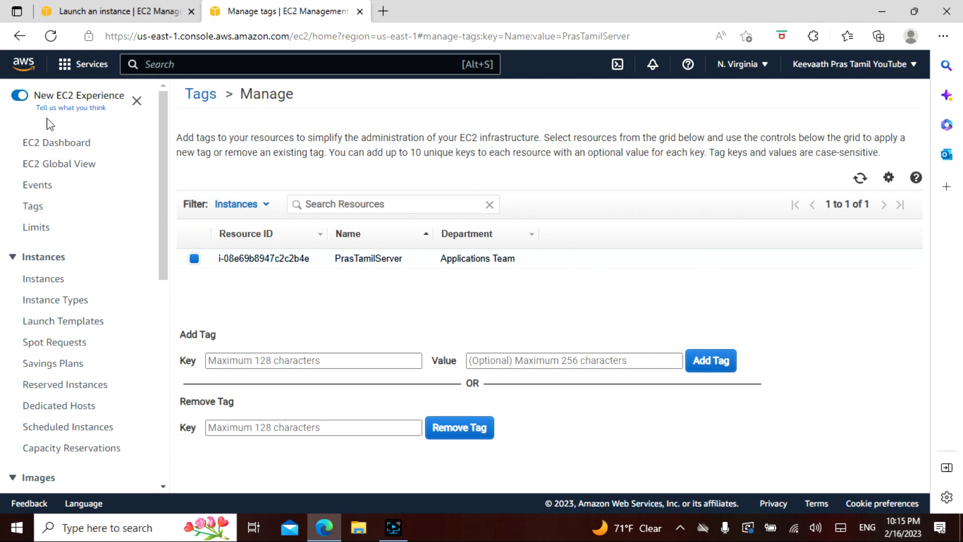
Step: Terminate the PrasTamilServer instance from the list of running instances
{"action": "left_click", "coordinate": [57, 143]}
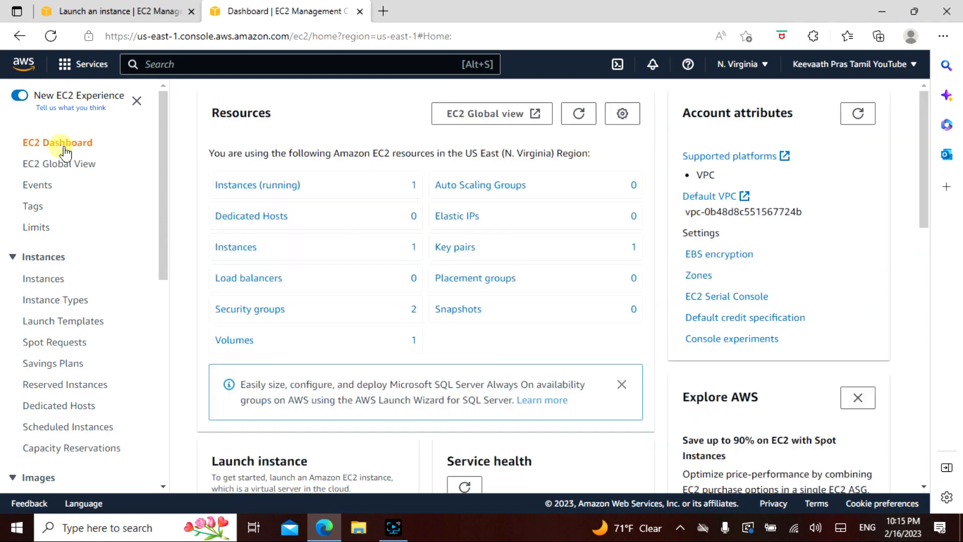
{"action": "left_click", "coordinate": [242, 185]}
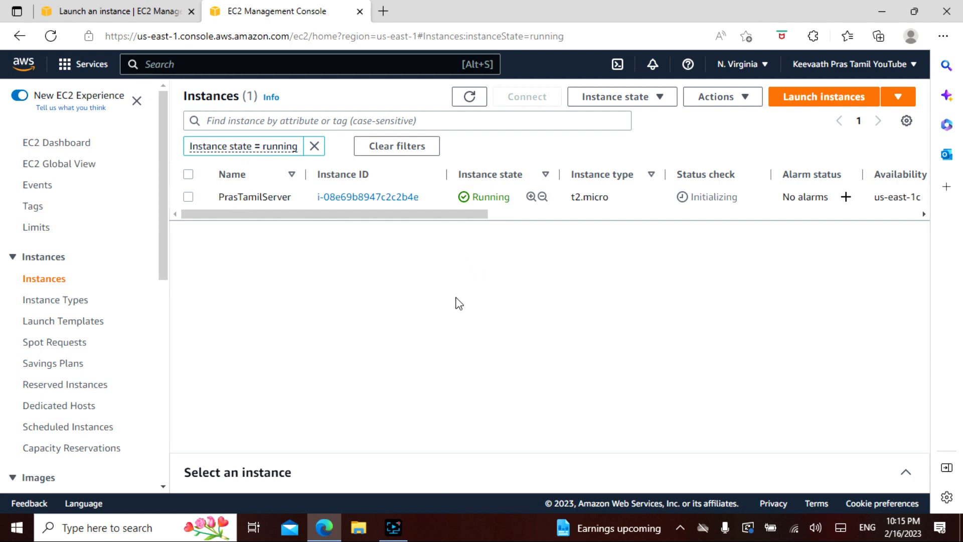
{"action": "left_click_drag", "start_coordinate": [475, 219], "coordinate": [366, 236]}
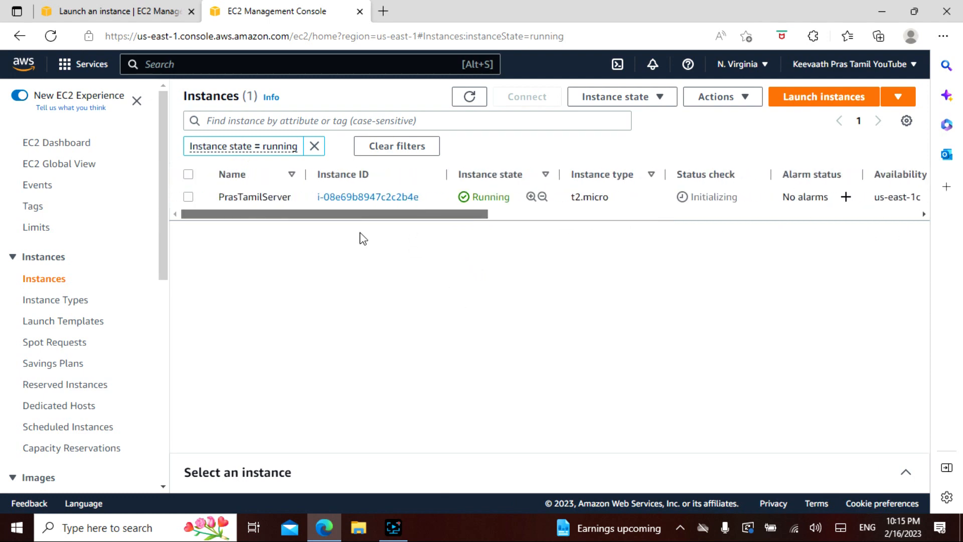
{"action": "left_click", "coordinate": [188, 197]}
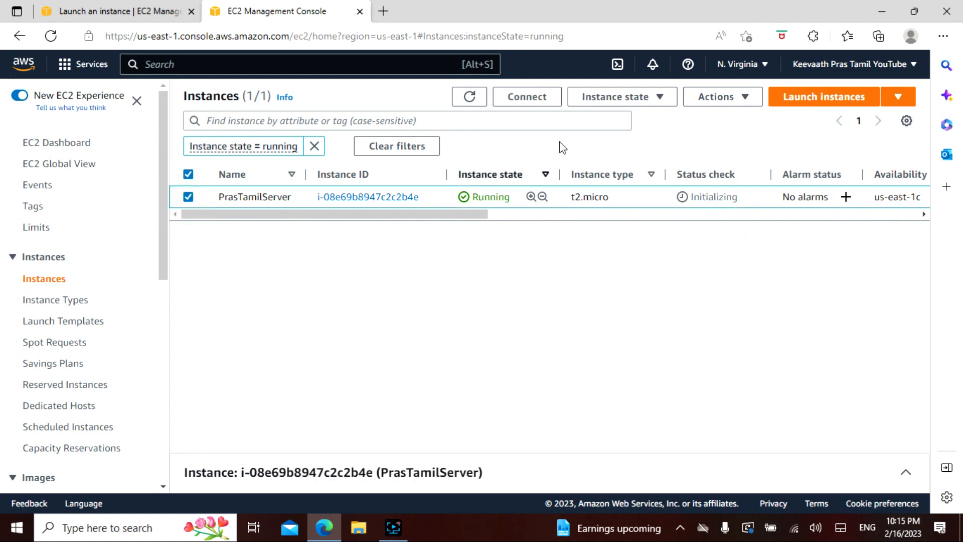
{"action": "left_click", "coordinate": [652, 106]}
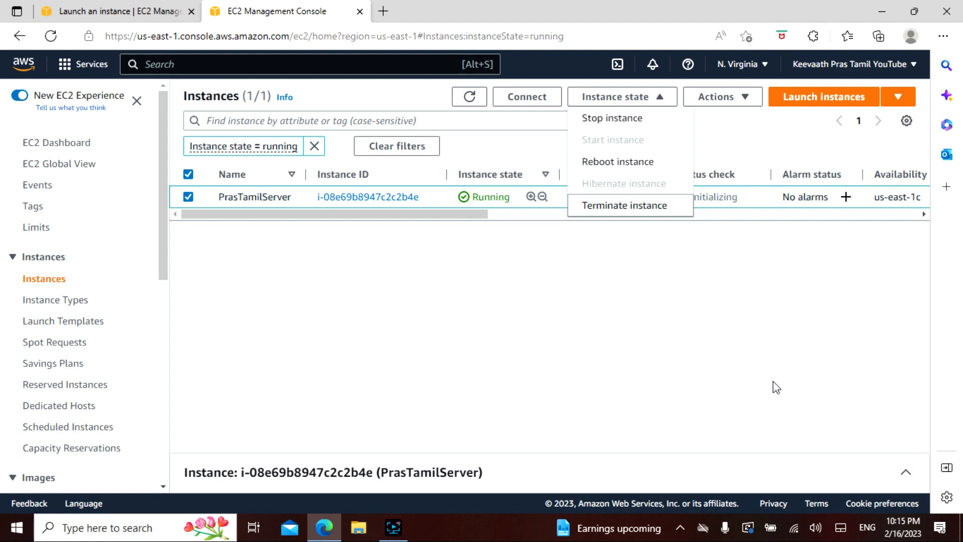
{"action": "left_click", "coordinate": [623, 207]}
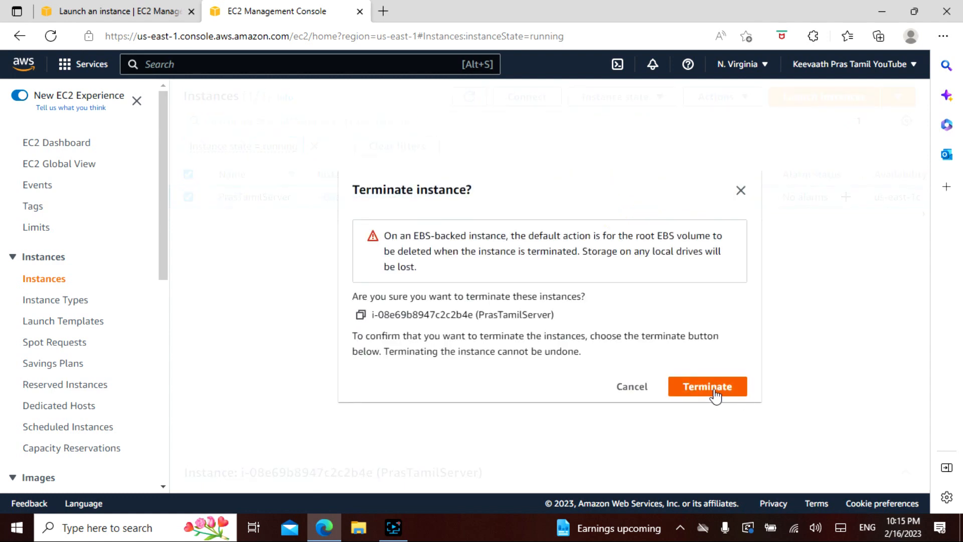
{"action": "left_click", "coordinate": [713, 387]}
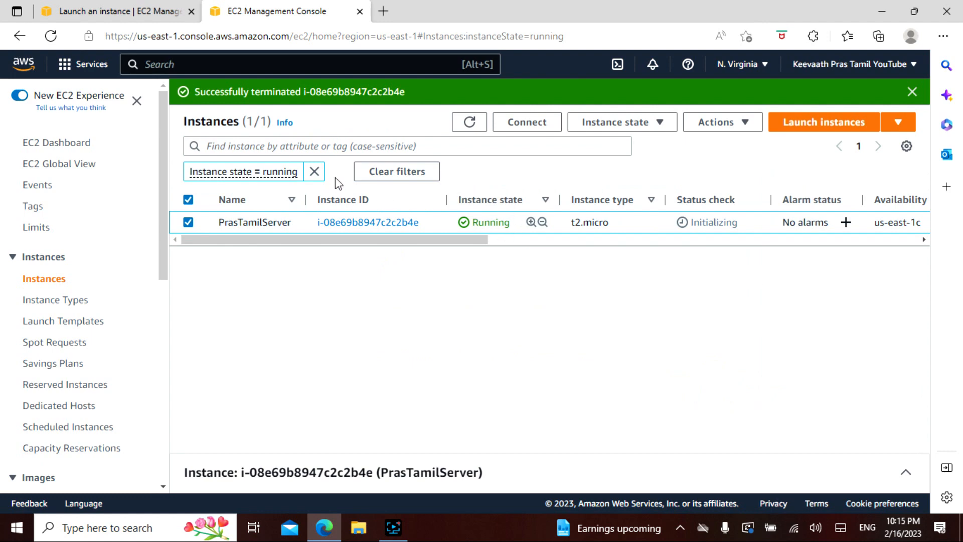
Step: Remove the running-state filter to check the instance's state, and reopen the running instances from the EC2 dashboard
{"action": "left_click", "coordinate": [314, 171]}
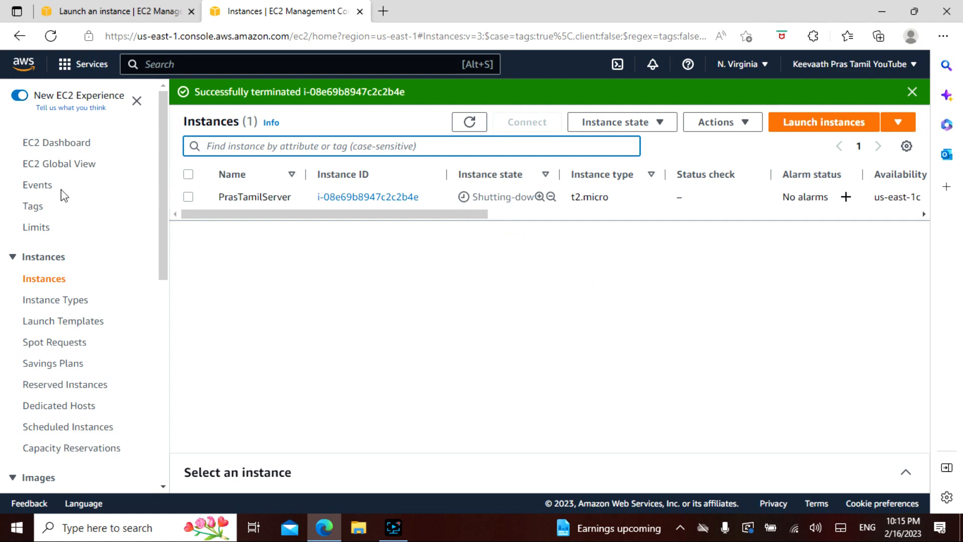
{"action": "left_click", "coordinate": [59, 145]}
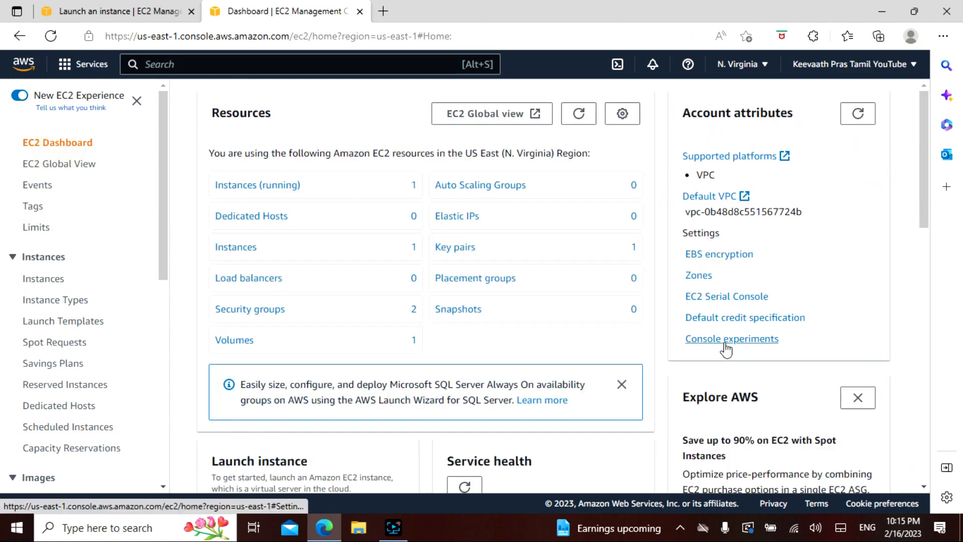
{"action": "left_click", "coordinate": [254, 186]}
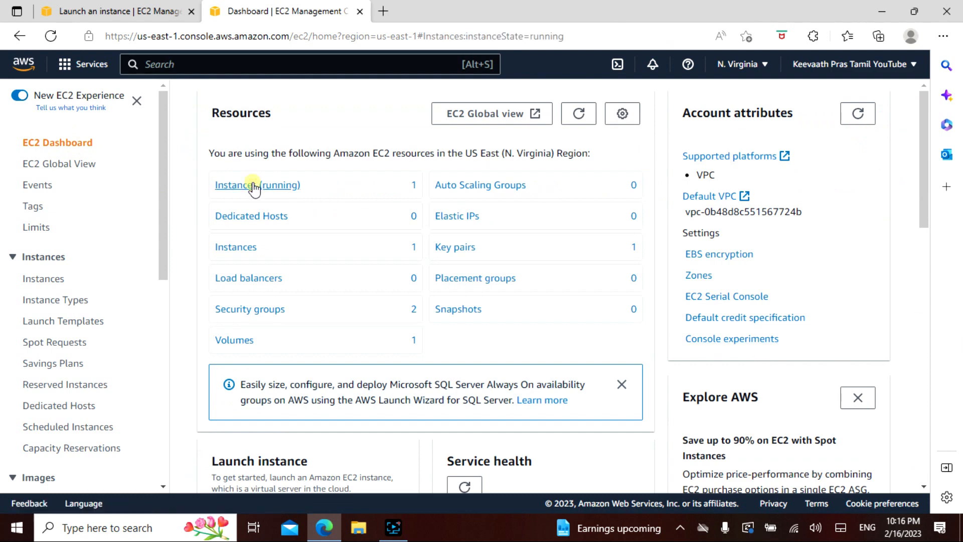